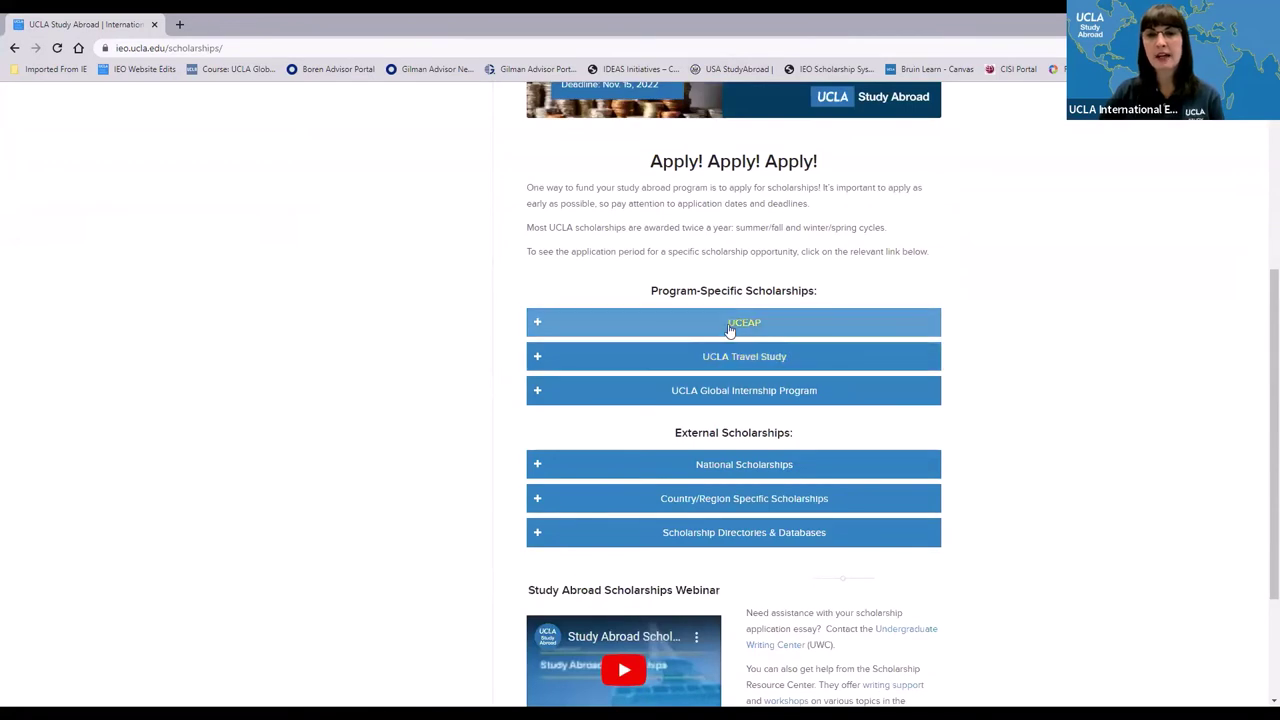
# - Expand the UCLA Travel Study scholarships, scroll through the list, then collapse it
pyautogui.click(538, 359)
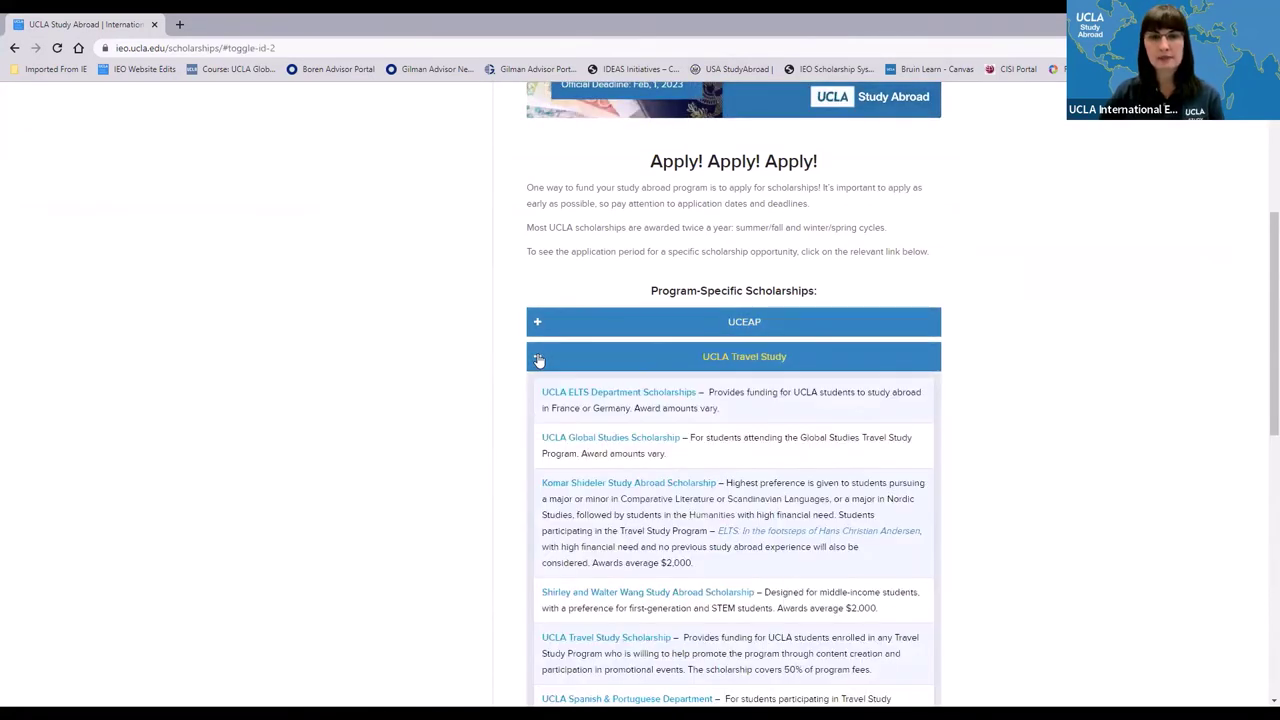
pyautogui.scroll(-2, 550, 395)
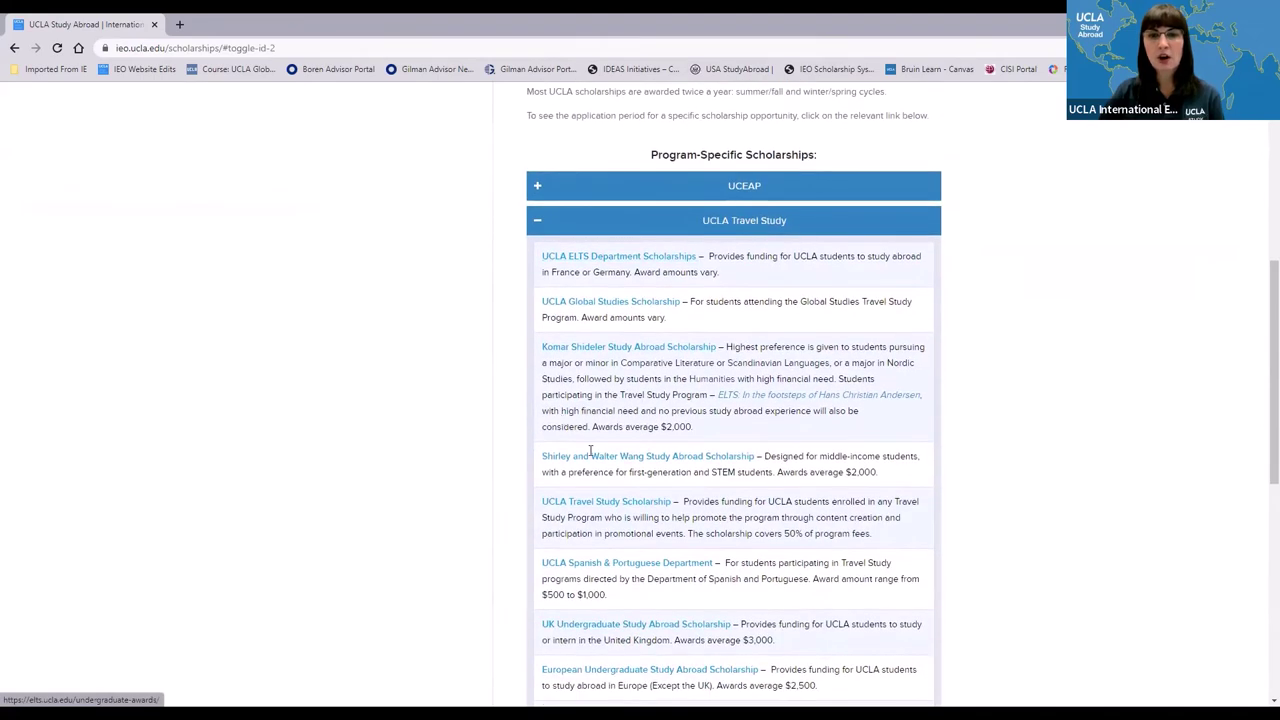
pyautogui.scroll(-2, 632, 446)
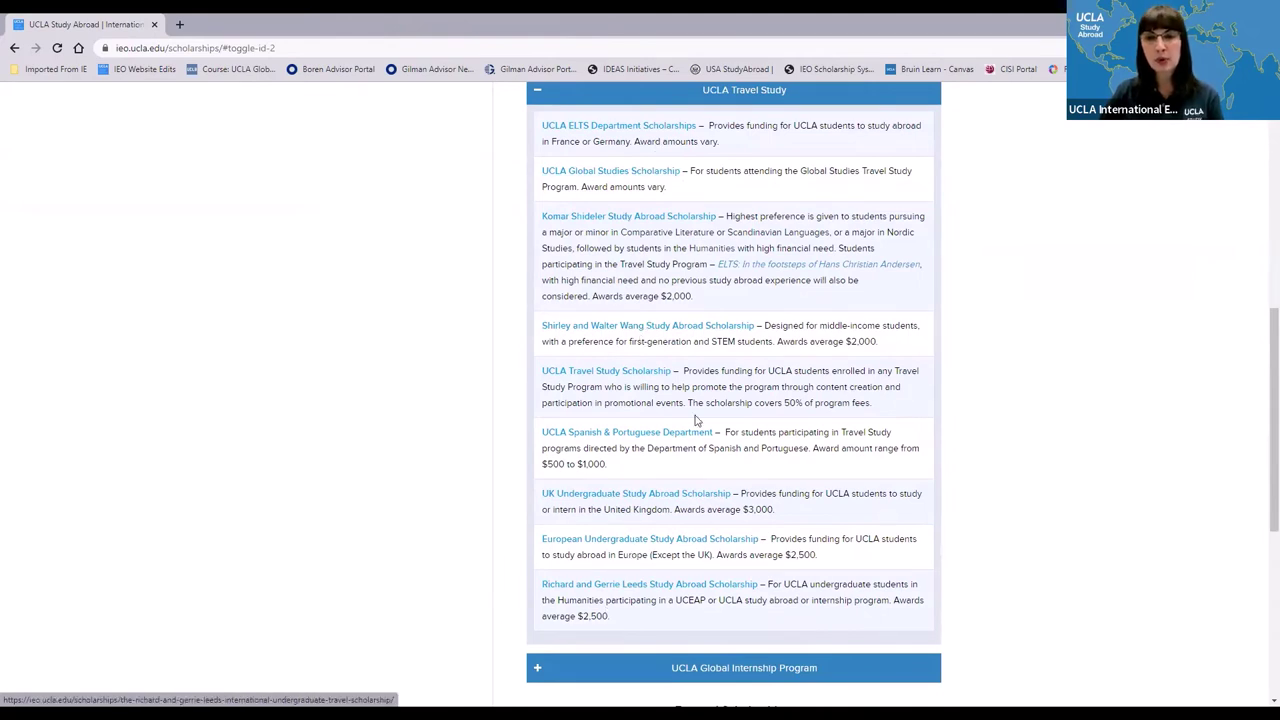
pyautogui.scroll(2, 693, 415)
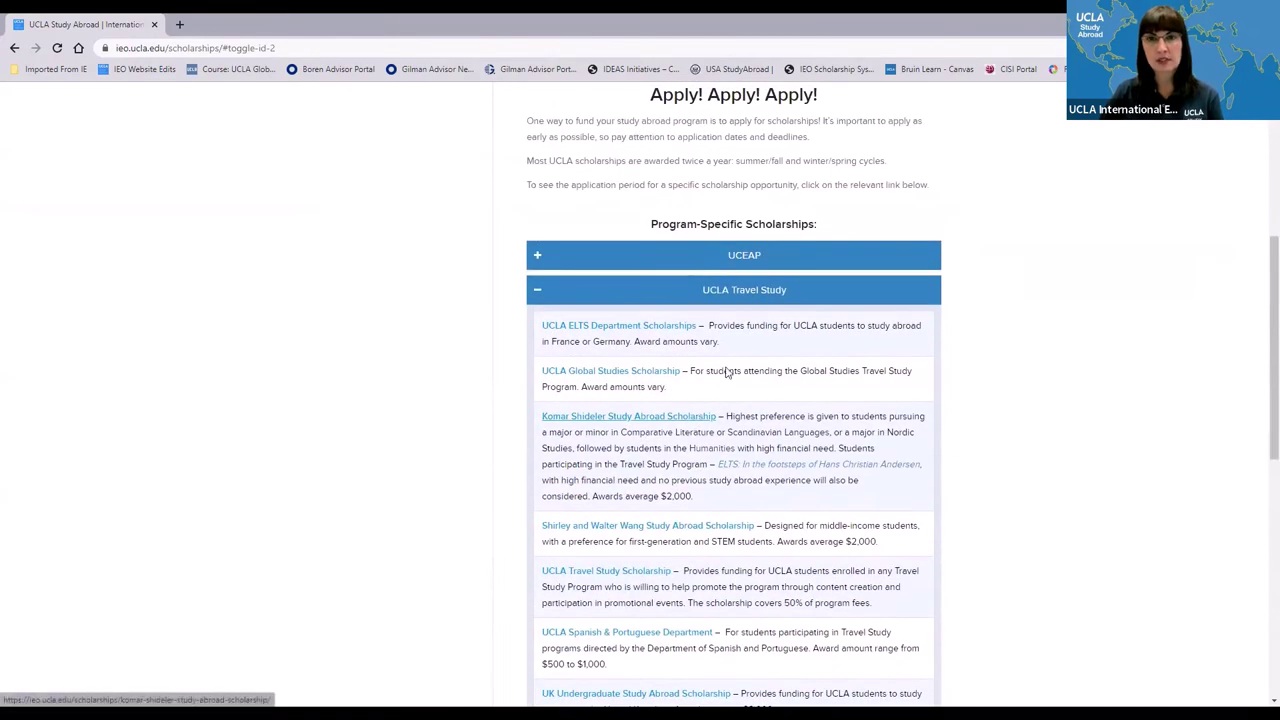
pyautogui.click(538, 294)
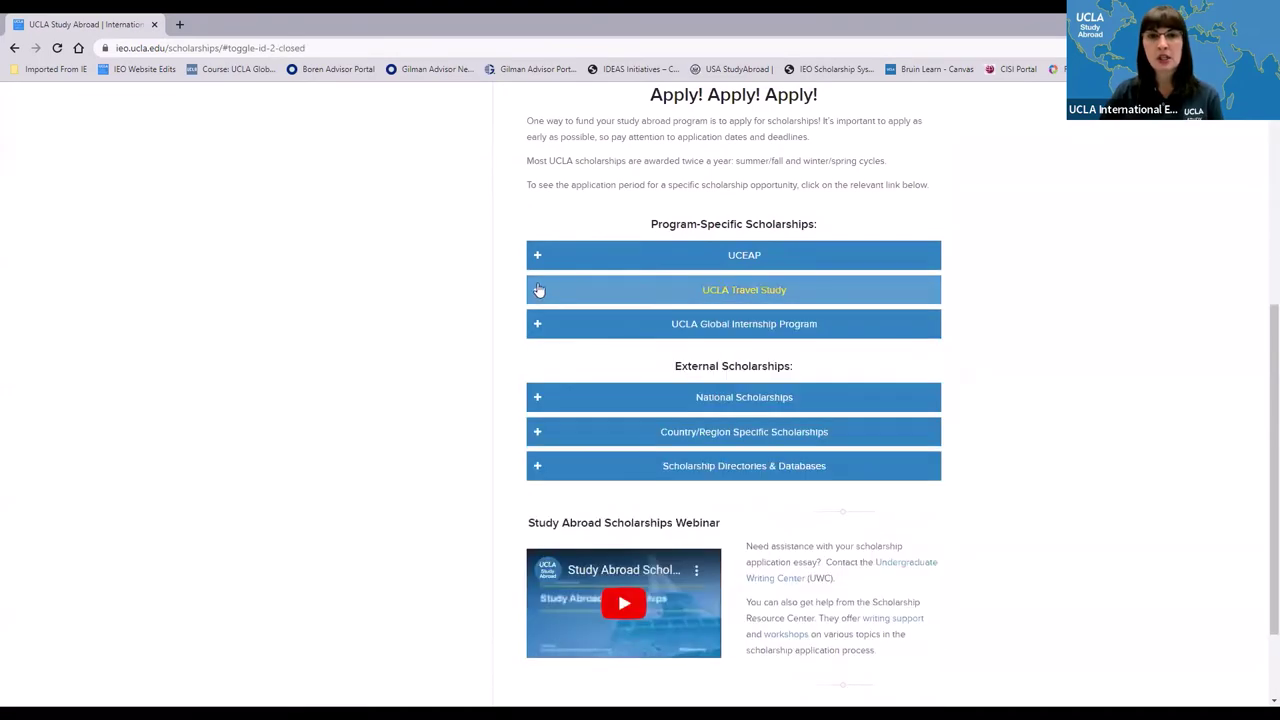
# - Expand the UCEAP scholarship list and scroll through its eligibility and average awards
pyautogui.click(538, 258)
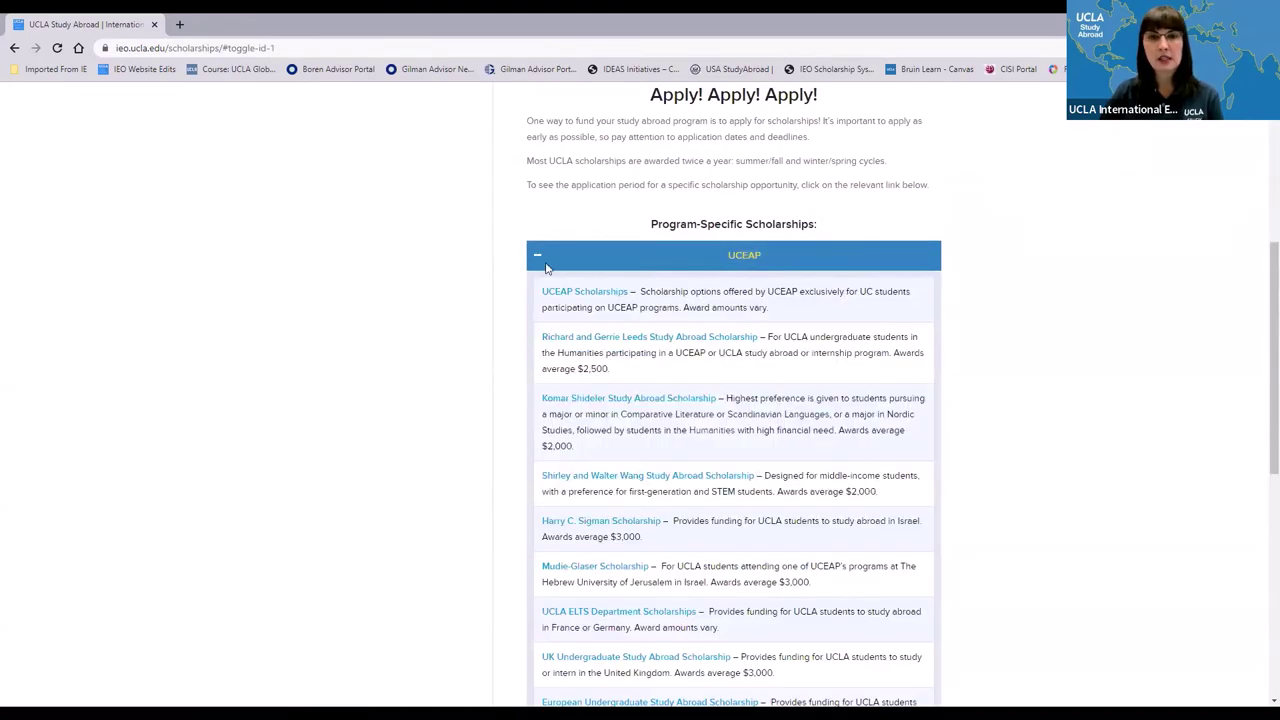
pyautogui.scroll(-2, 703, 540)
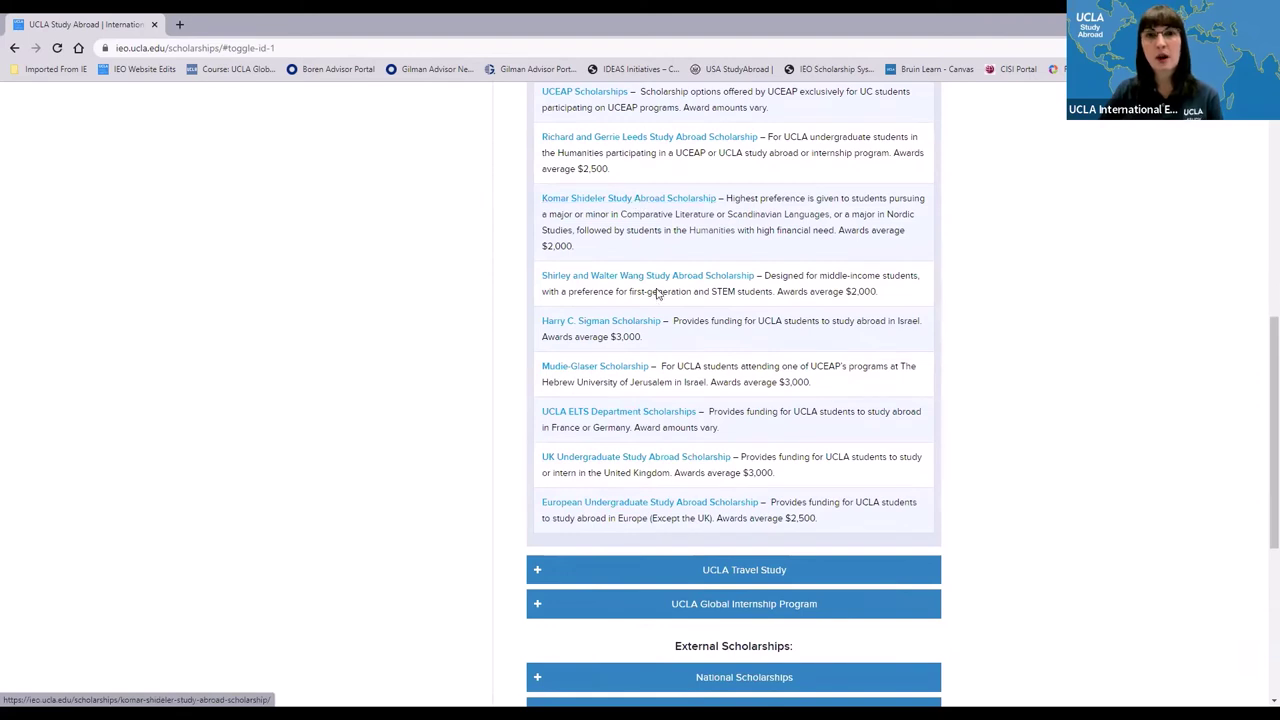
pyautogui.scroll(3, 620, 380)
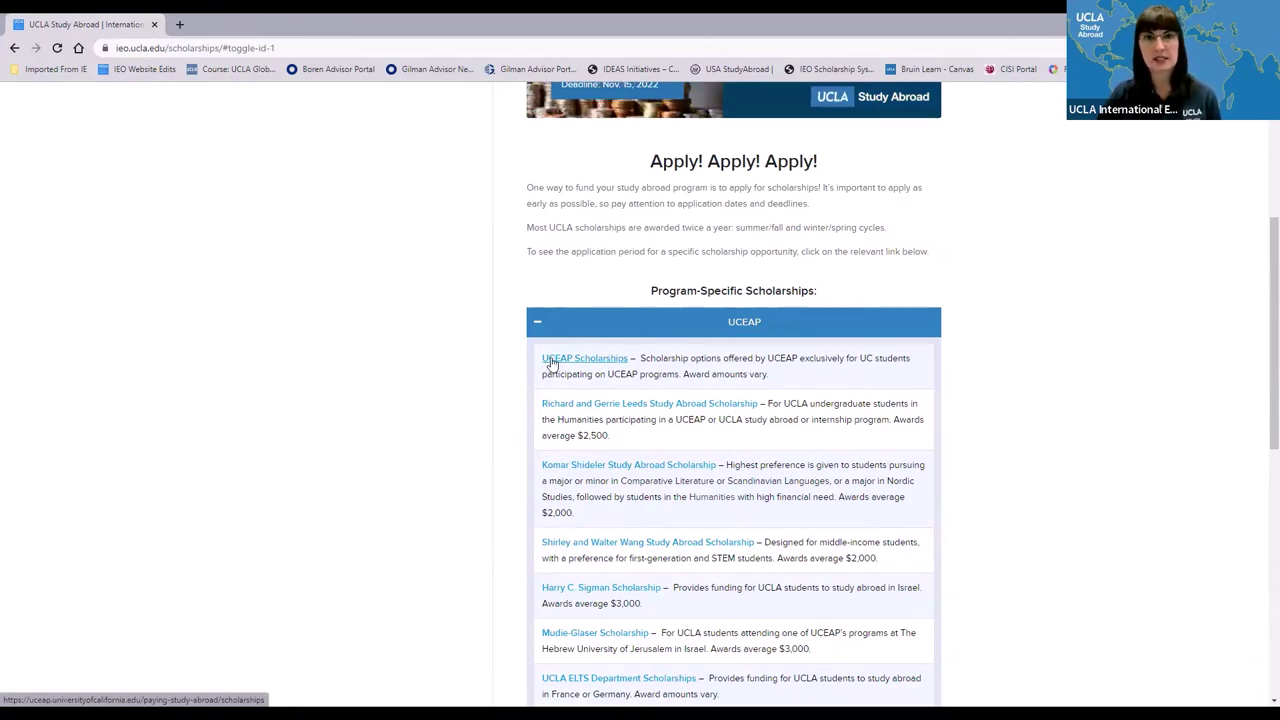
# - Collapse UCEAP, then expand and collapse the National Scholarships list
pyautogui.click(537, 324)
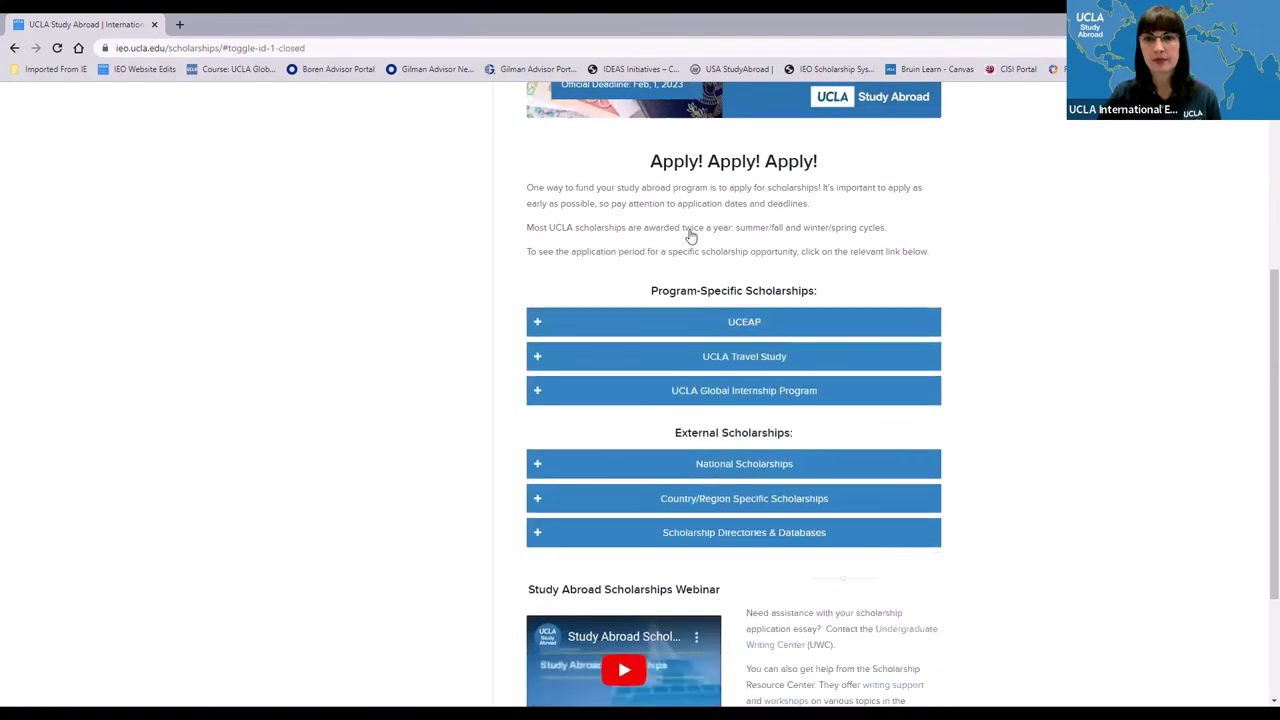
pyautogui.scroll(-3, 806, 414)
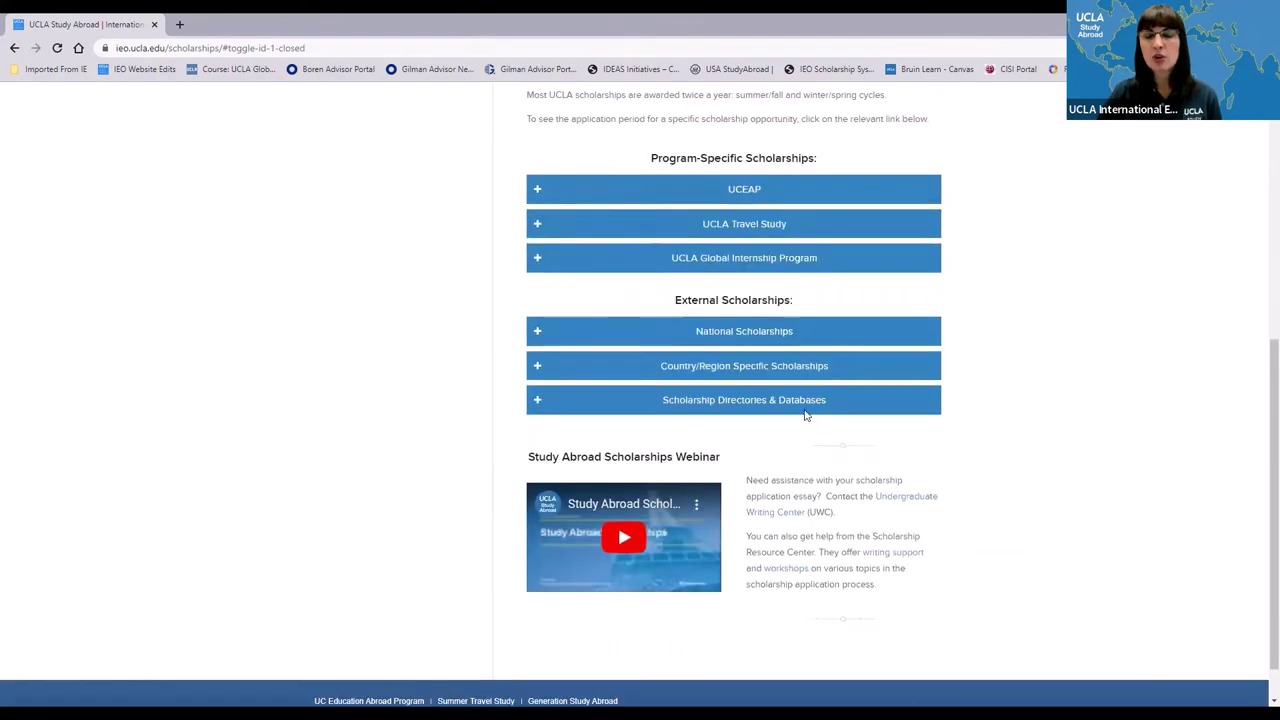
pyautogui.click(537, 336)
pyautogui.scroll(-2, 563, 411)
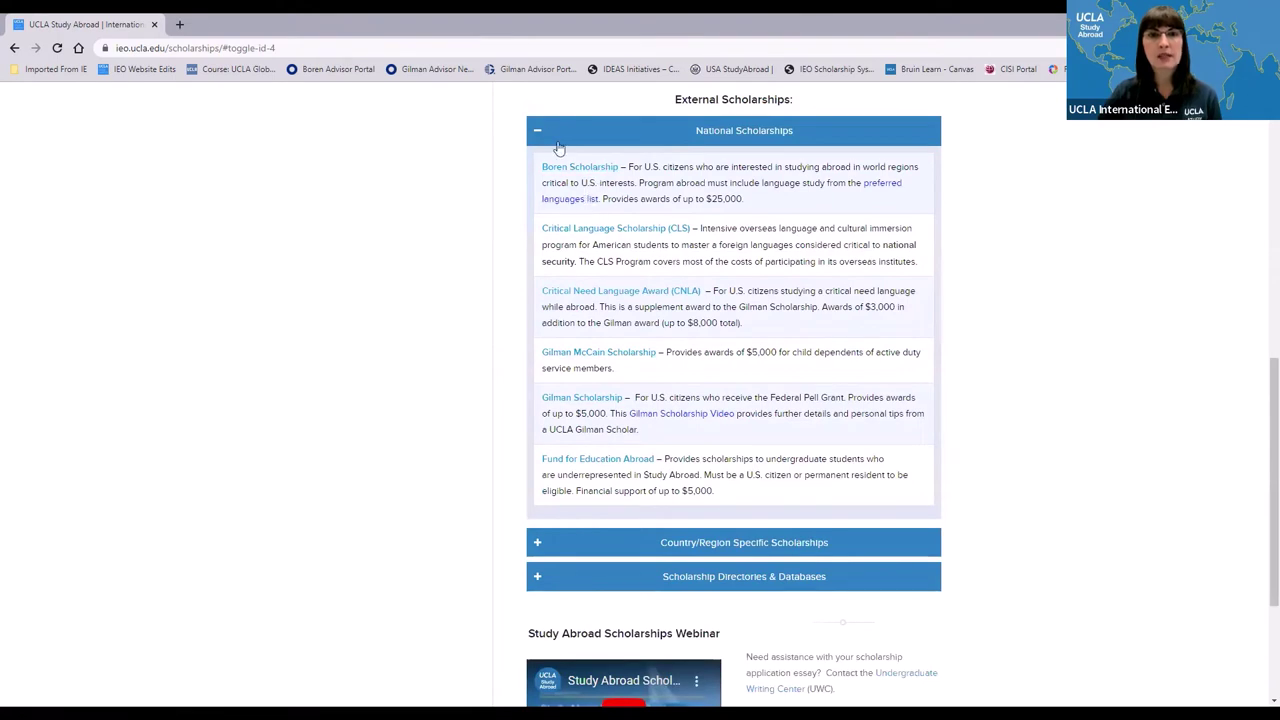
pyautogui.click(539, 133)
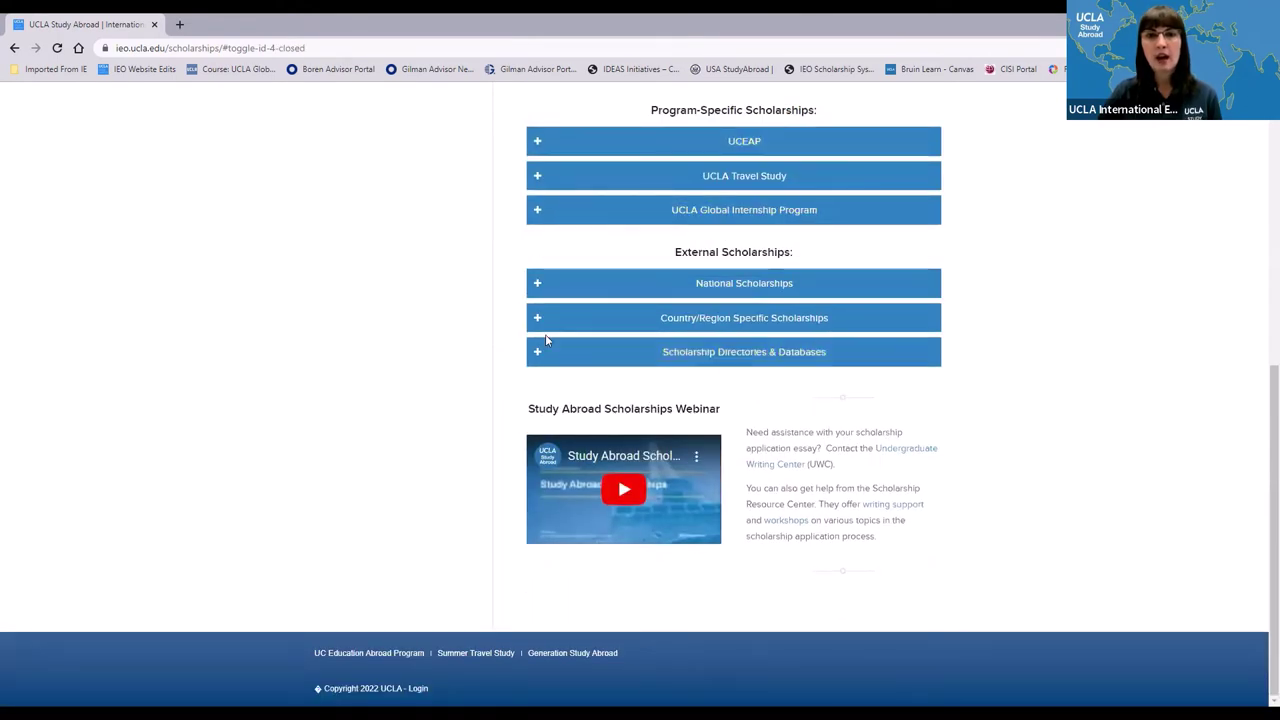
# - Review and collapse the Country/Region Specific Scholarships table, then expand Scholarship Directories & Databases
pyautogui.click(537, 318)
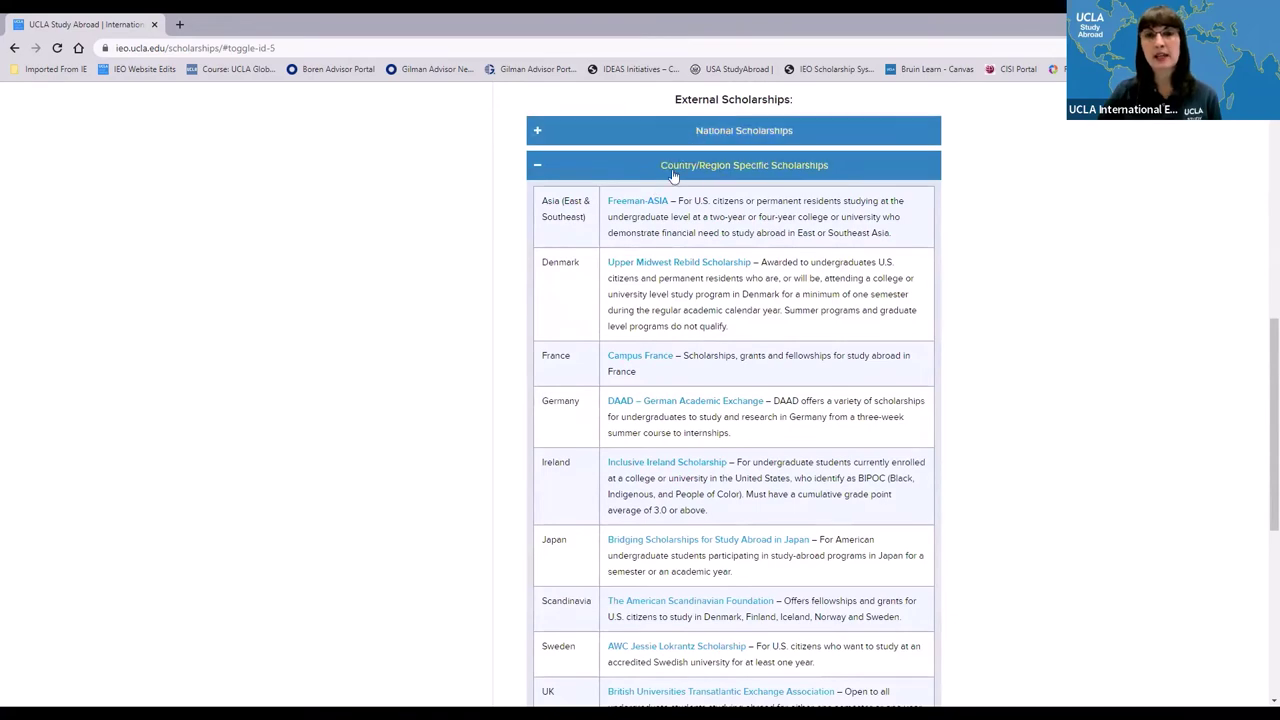
pyautogui.scroll(-3, 660, 290)
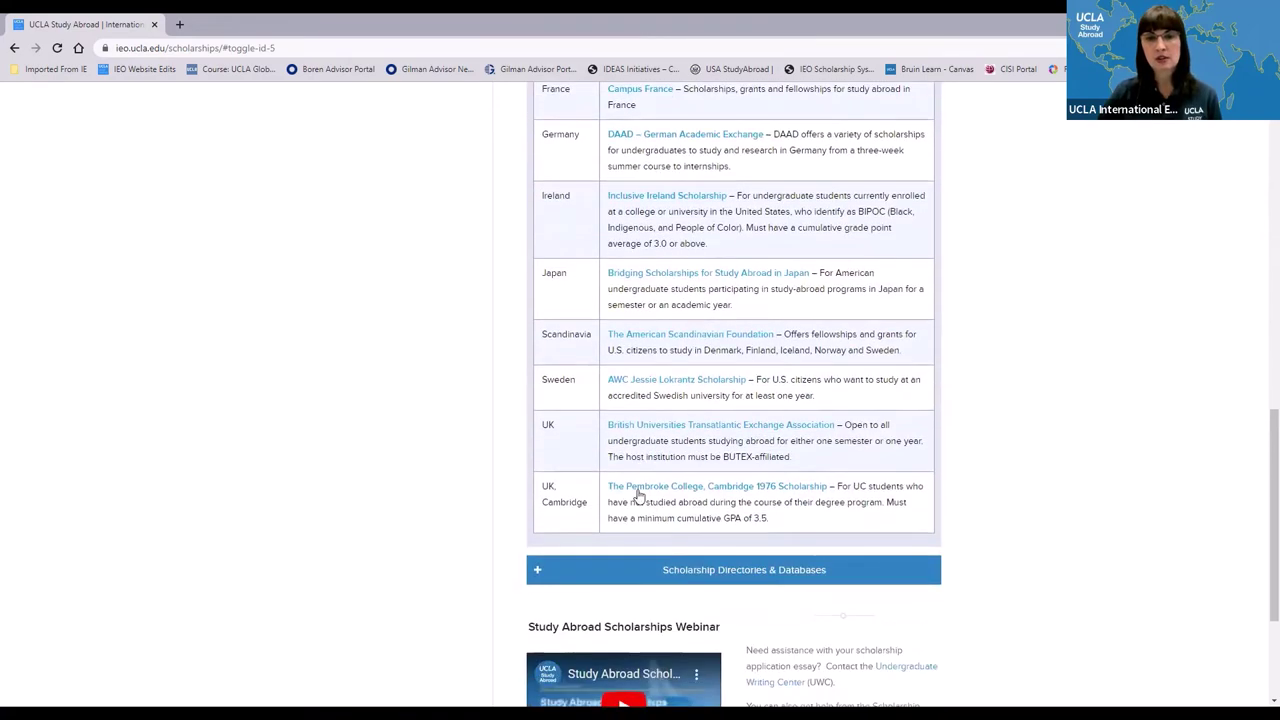
pyautogui.scroll(1, 663, 277)
pyautogui.scroll(2, 660, 278)
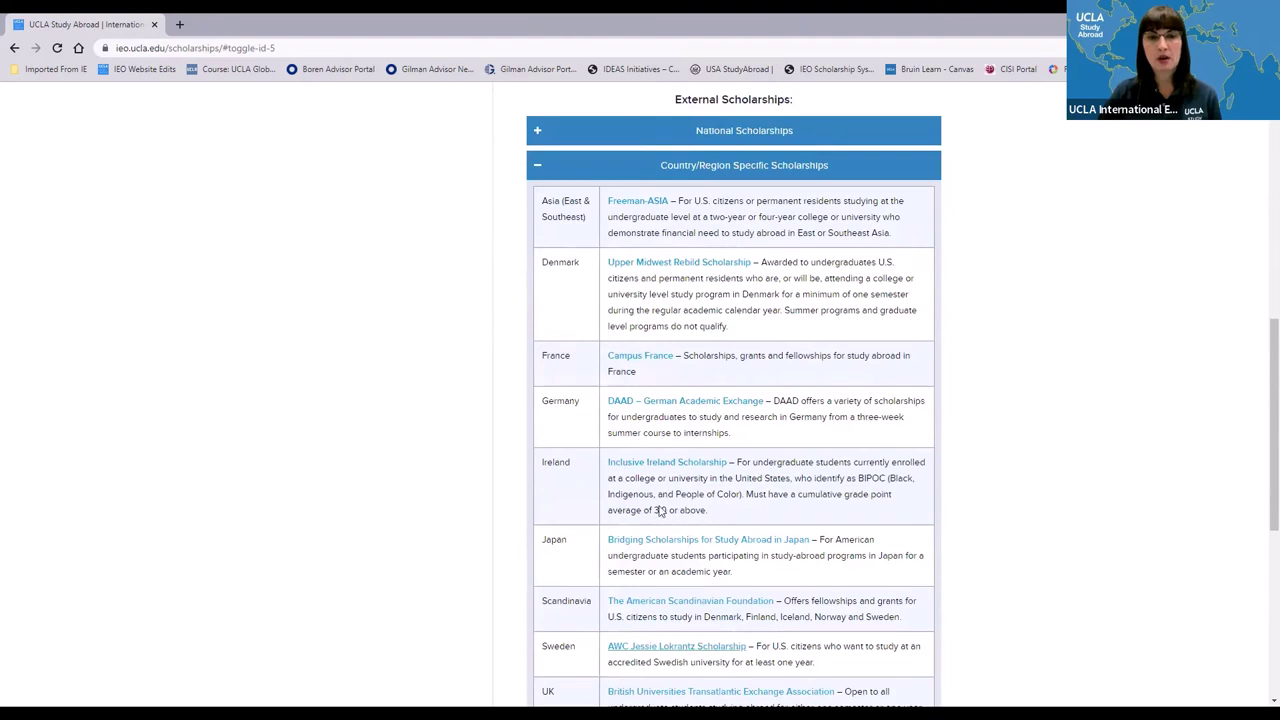
pyautogui.click(535, 170)
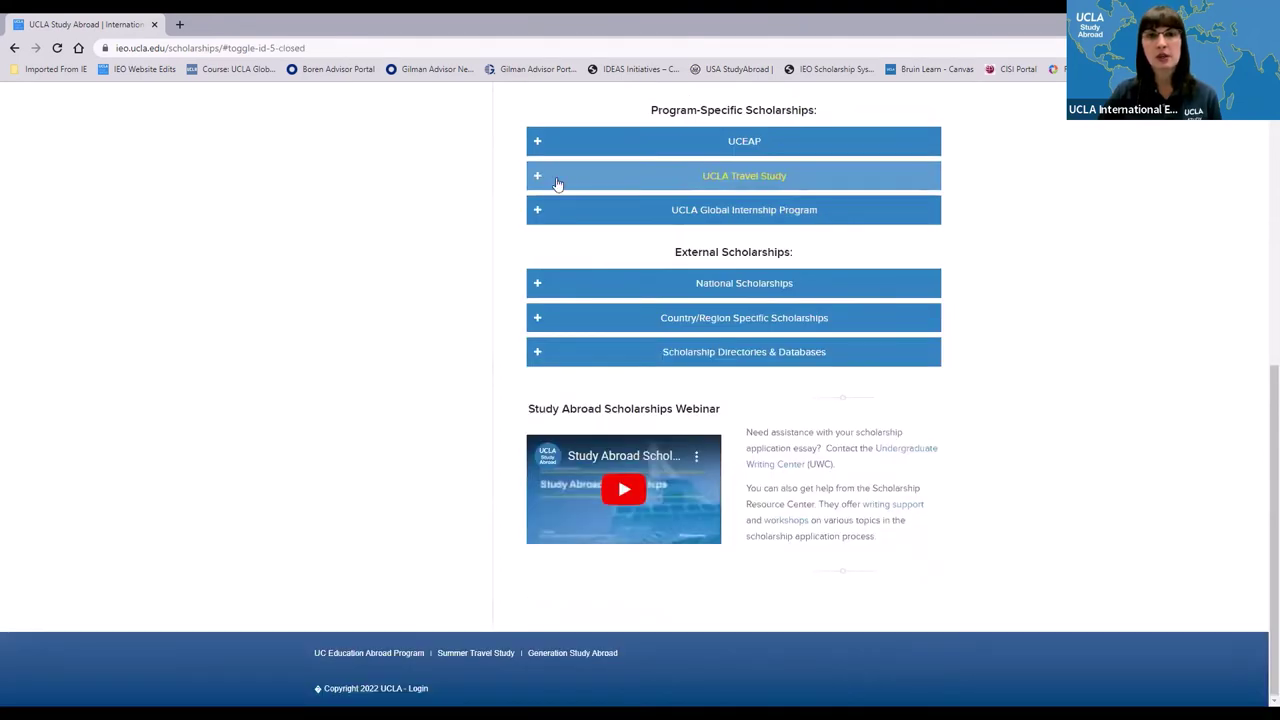
pyautogui.click(538, 355)
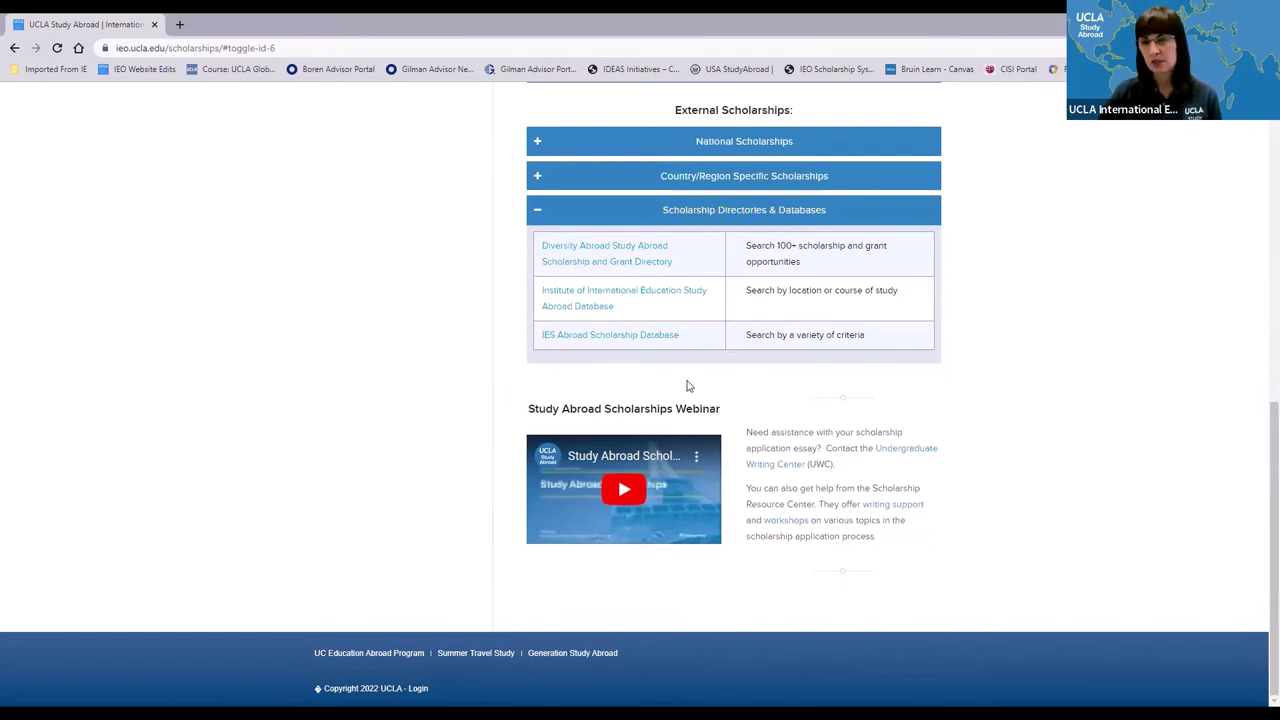
pyautogui.scroll(3, 924, 688)
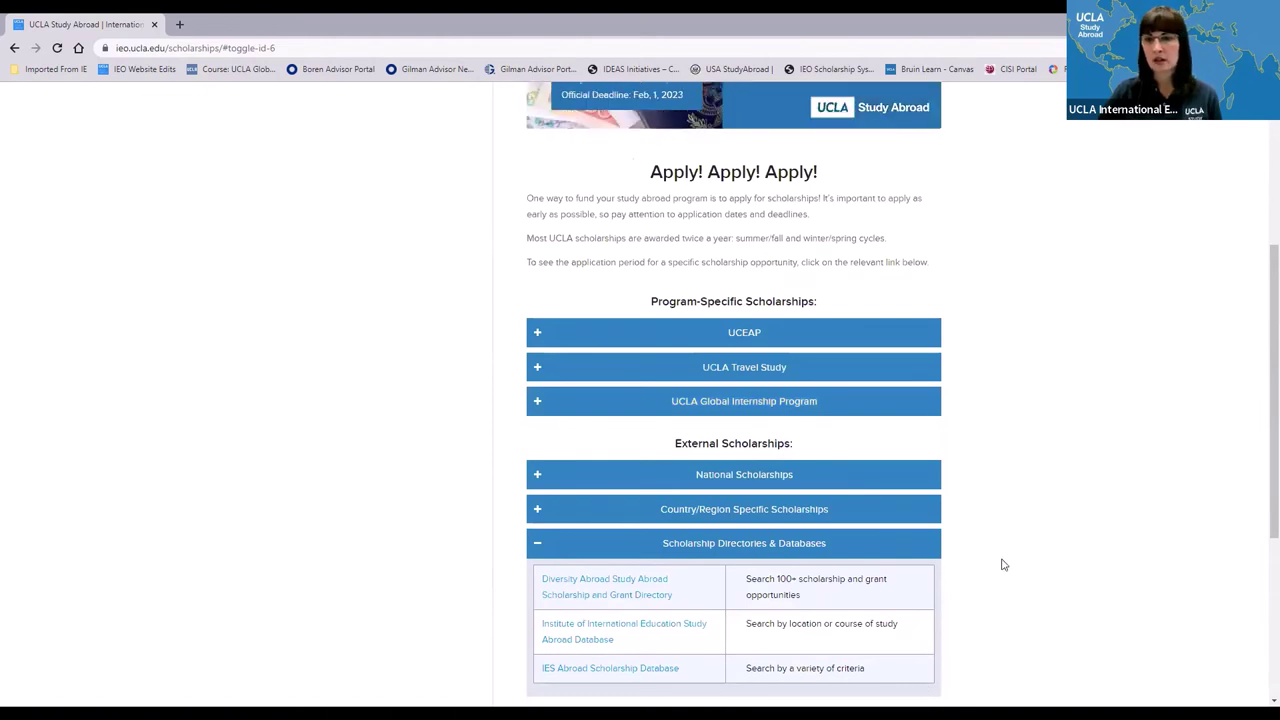
# - Show the UCLA Scholarship Portal slide, then return to the portal's Our Opportunities page
pyautogui.hotkey('alt', 'Tab')
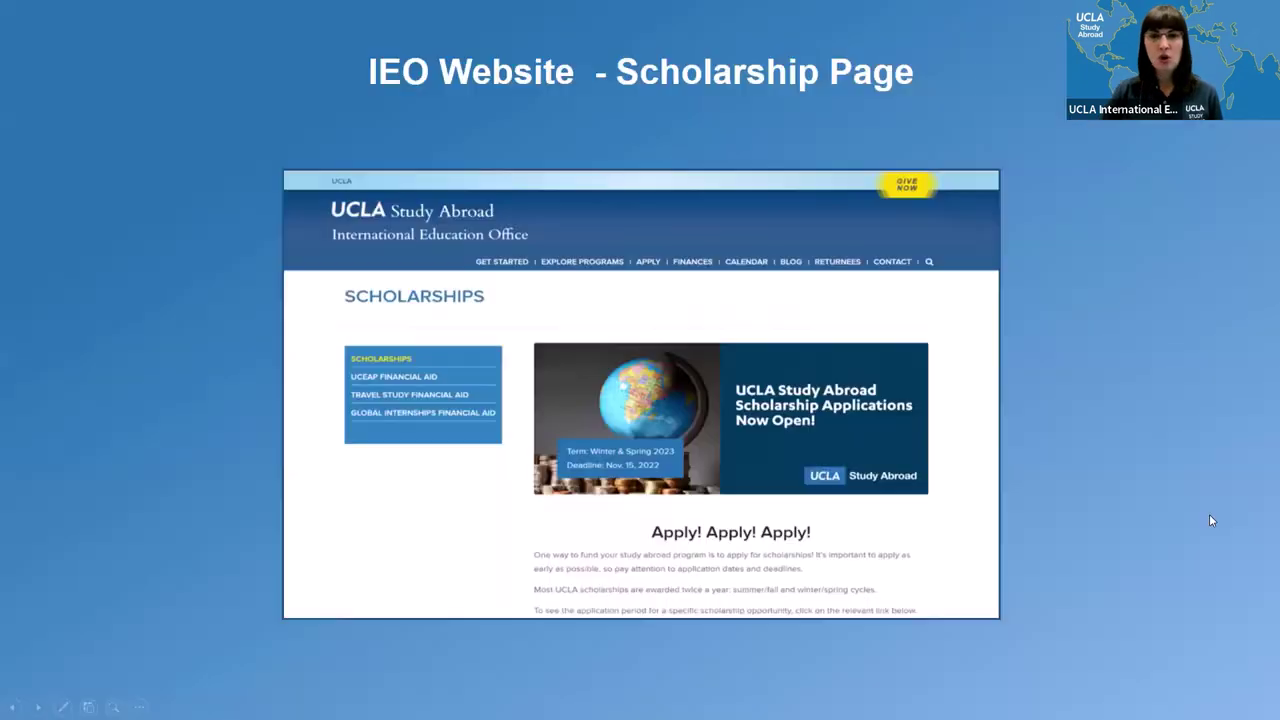
pyautogui.press('Right')
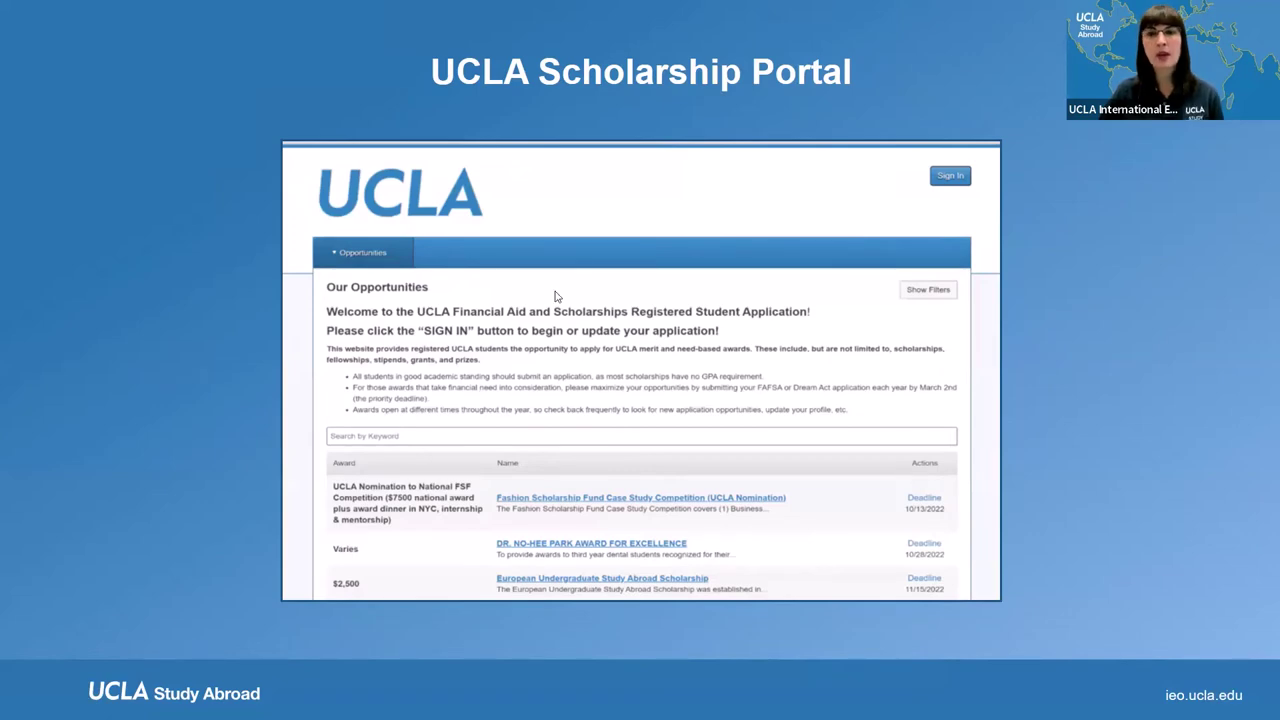
pyautogui.hotkey('alt', 'Tab')
pyautogui.scroll(-3, 679, 343)
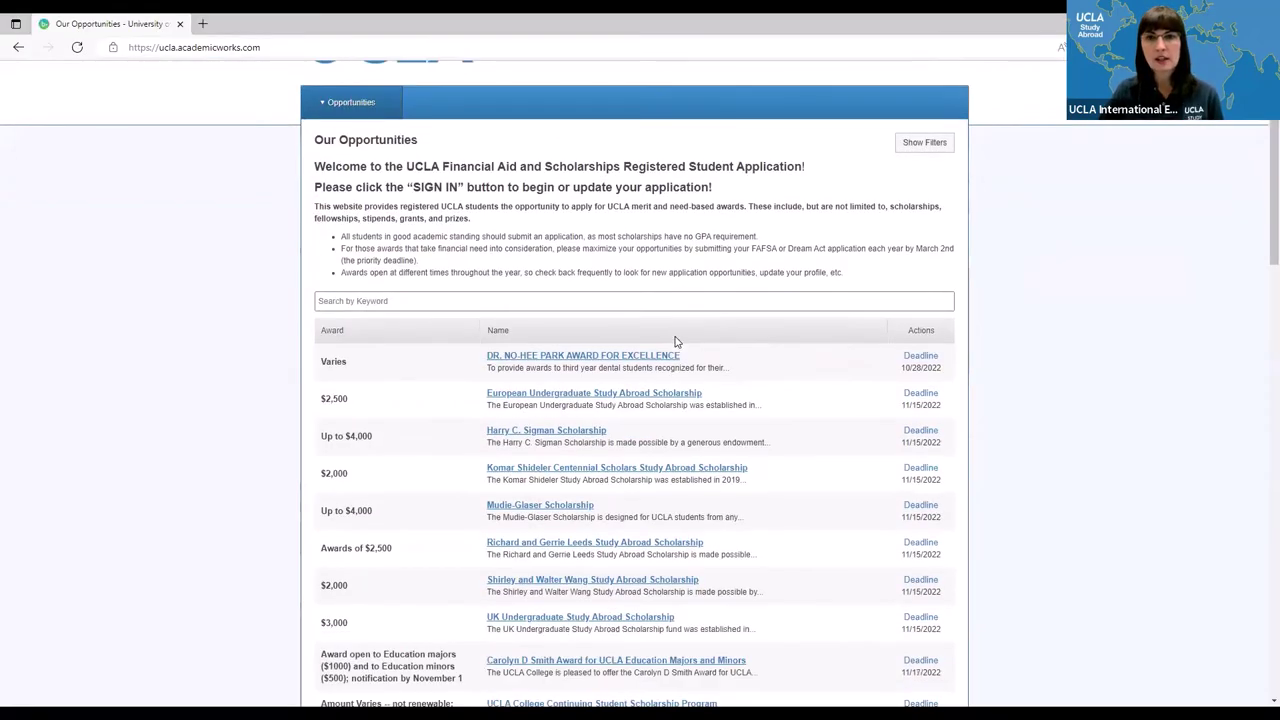
pyautogui.scroll(-15, 677, 338)
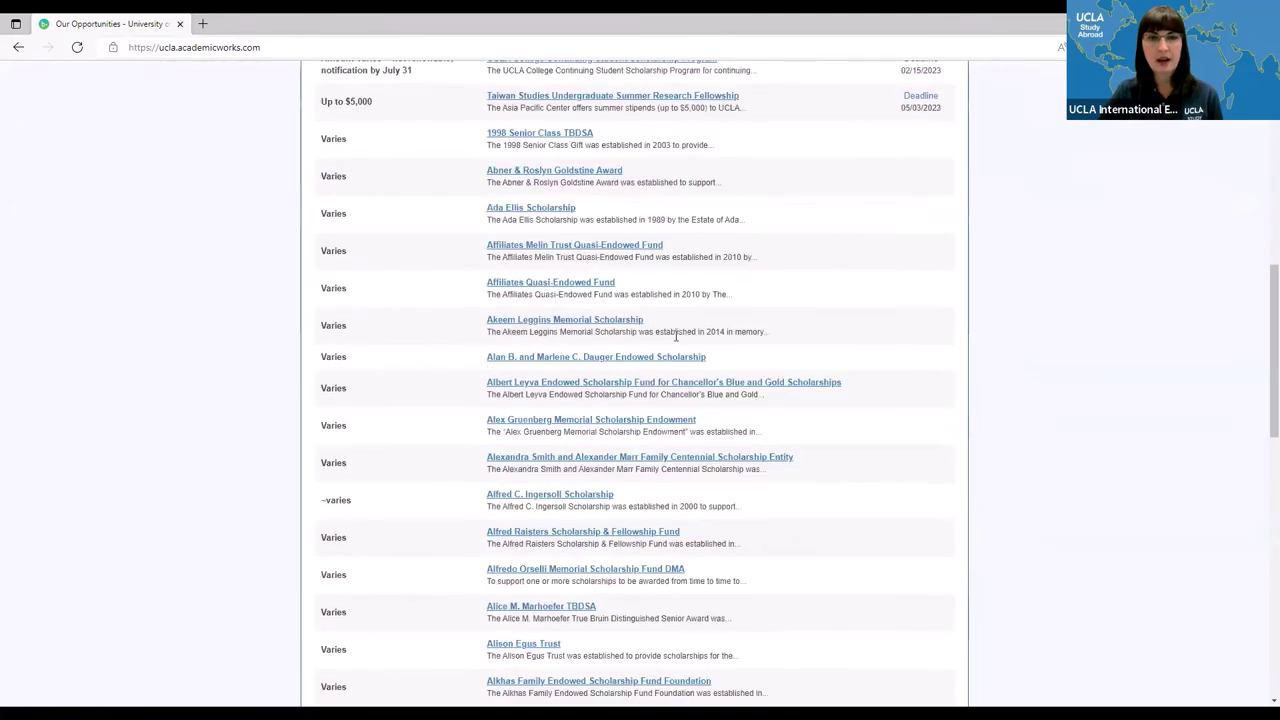
pyautogui.scroll(-3, 675, 343)
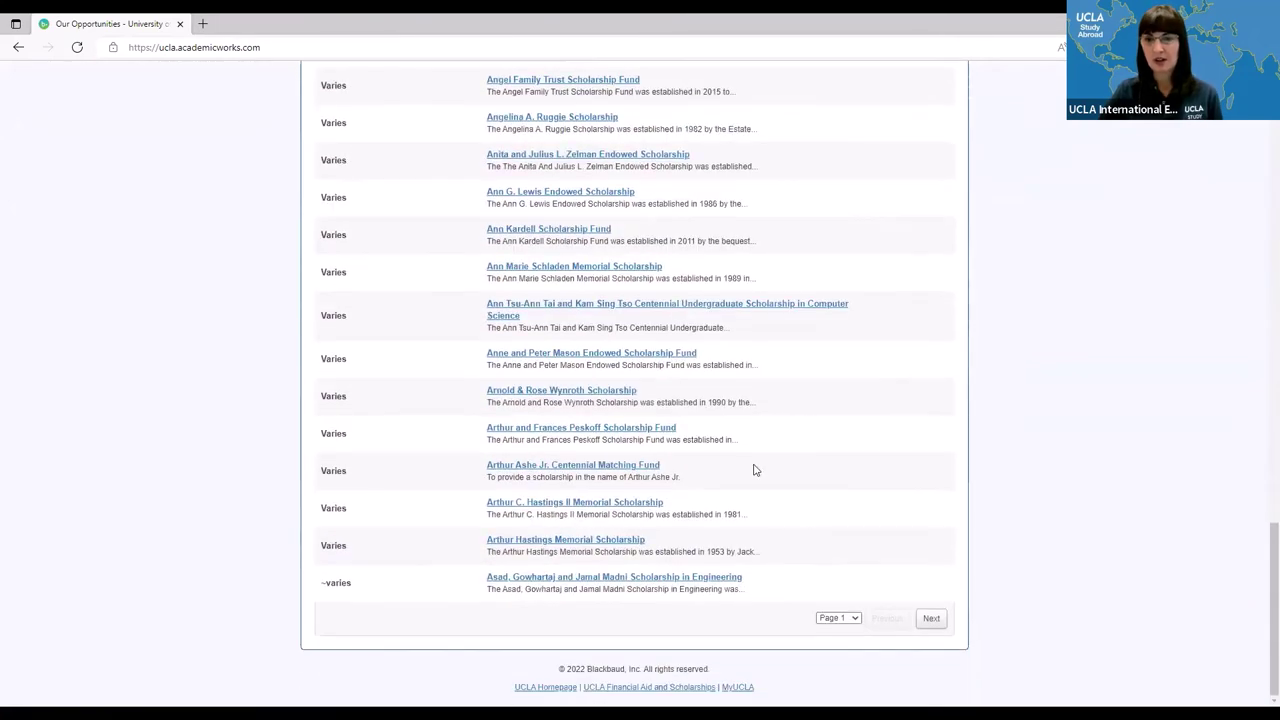
pyautogui.click(855, 619)
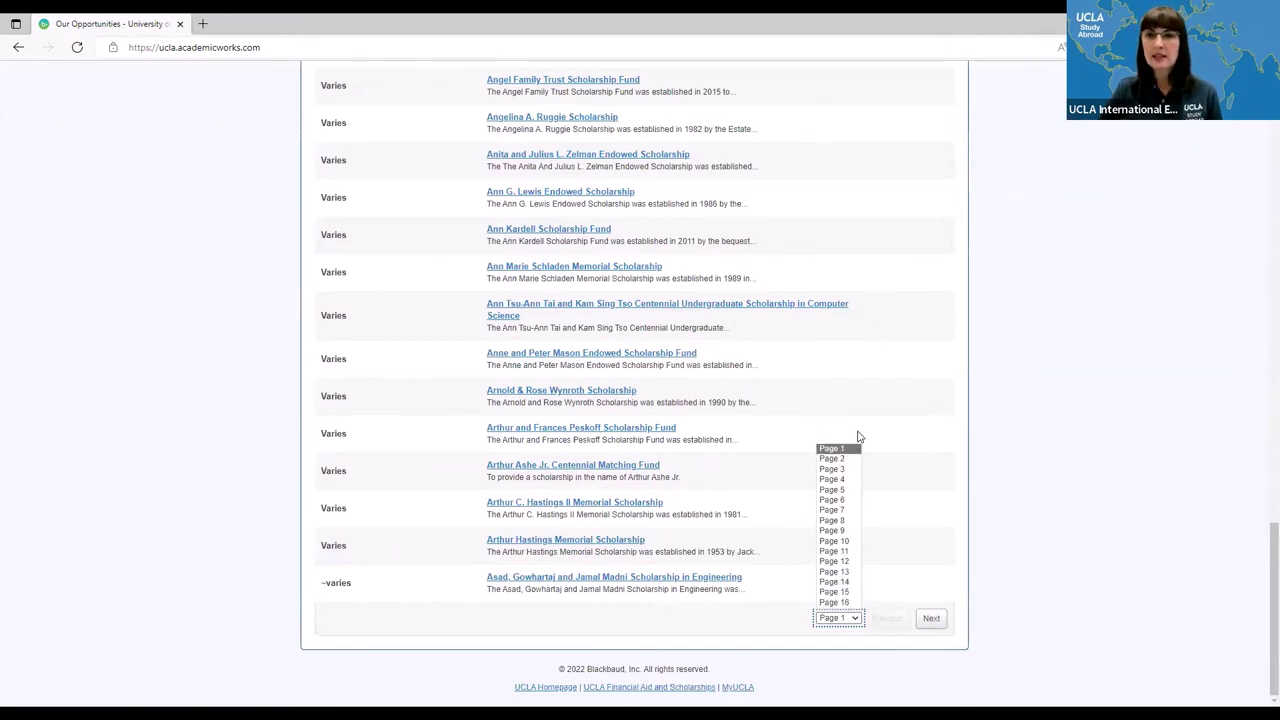
pyautogui.scroll(15, 858, 437)
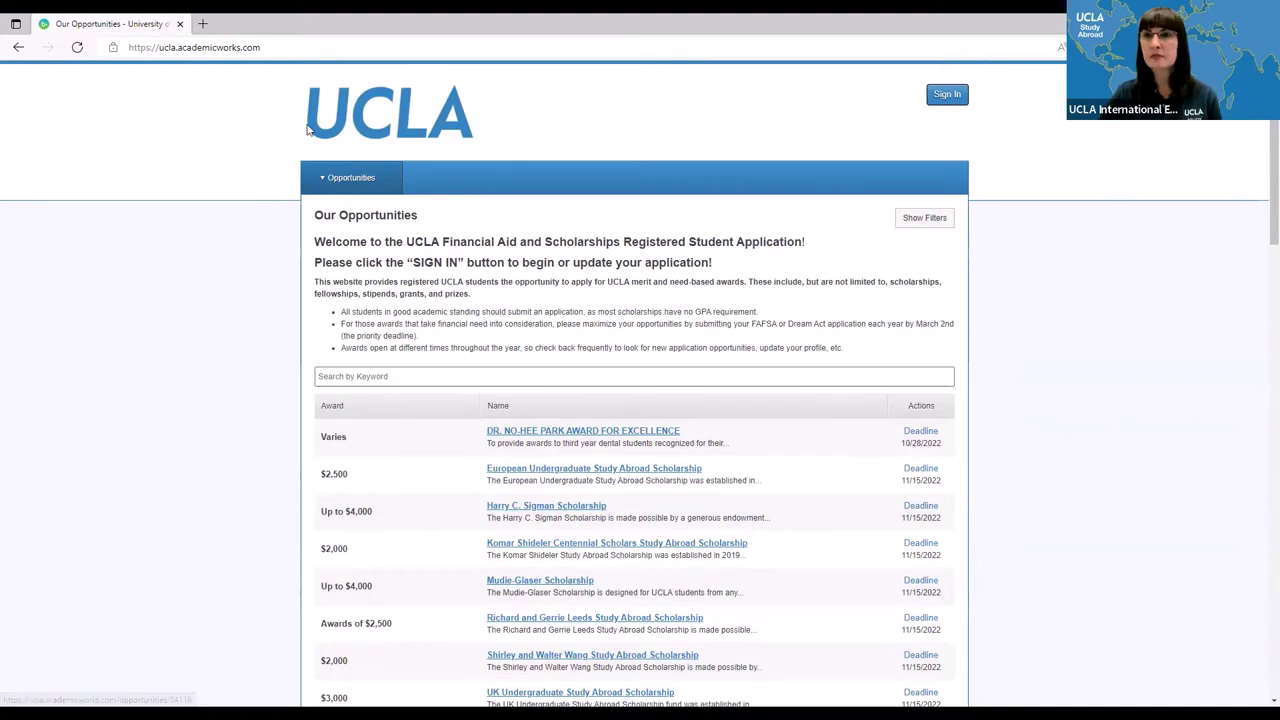
# - Sign in through the UCLA institutional login using the Logon ID and account password
pyautogui.click(947, 100)
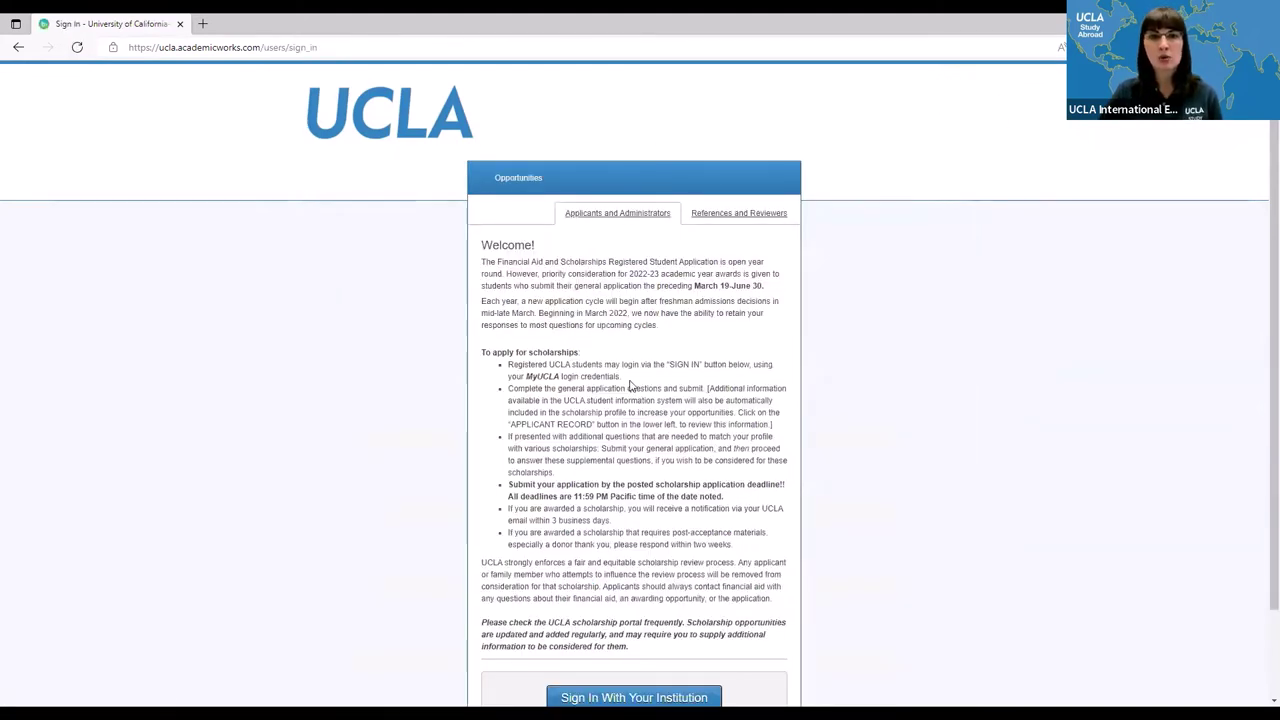
pyautogui.scroll(-2, 771, 480)
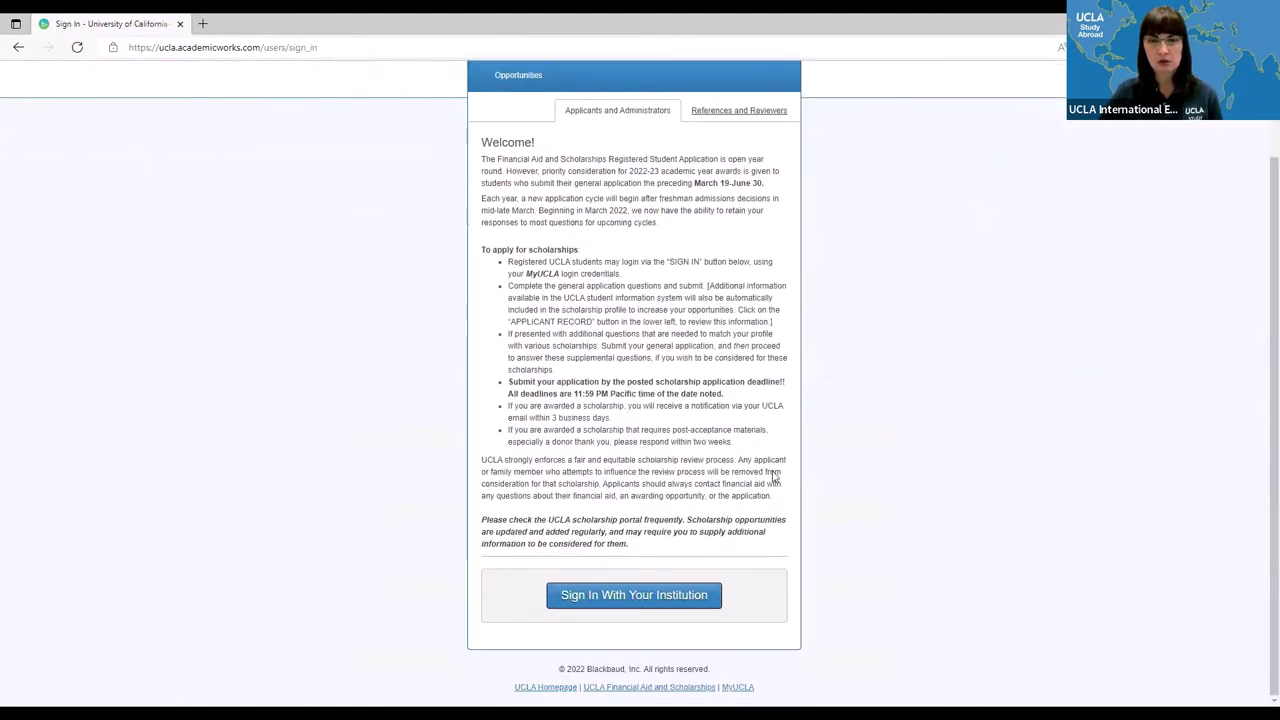
pyautogui.click(604, 597)
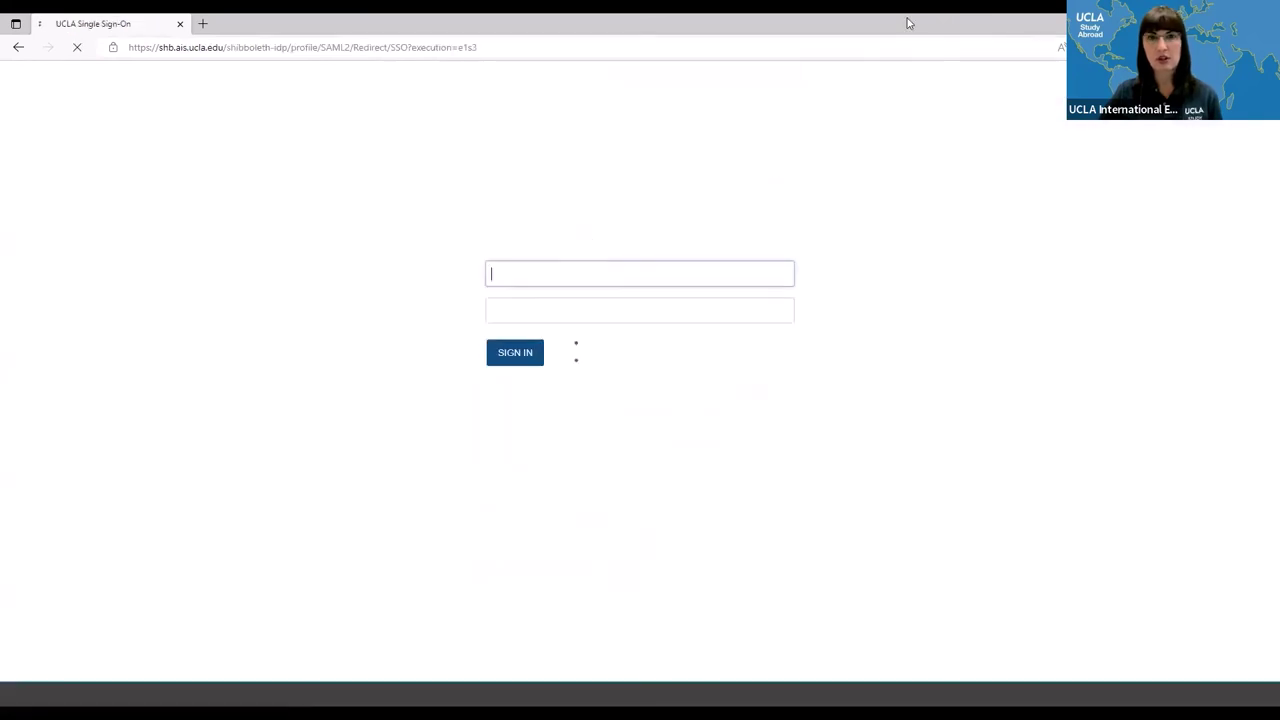
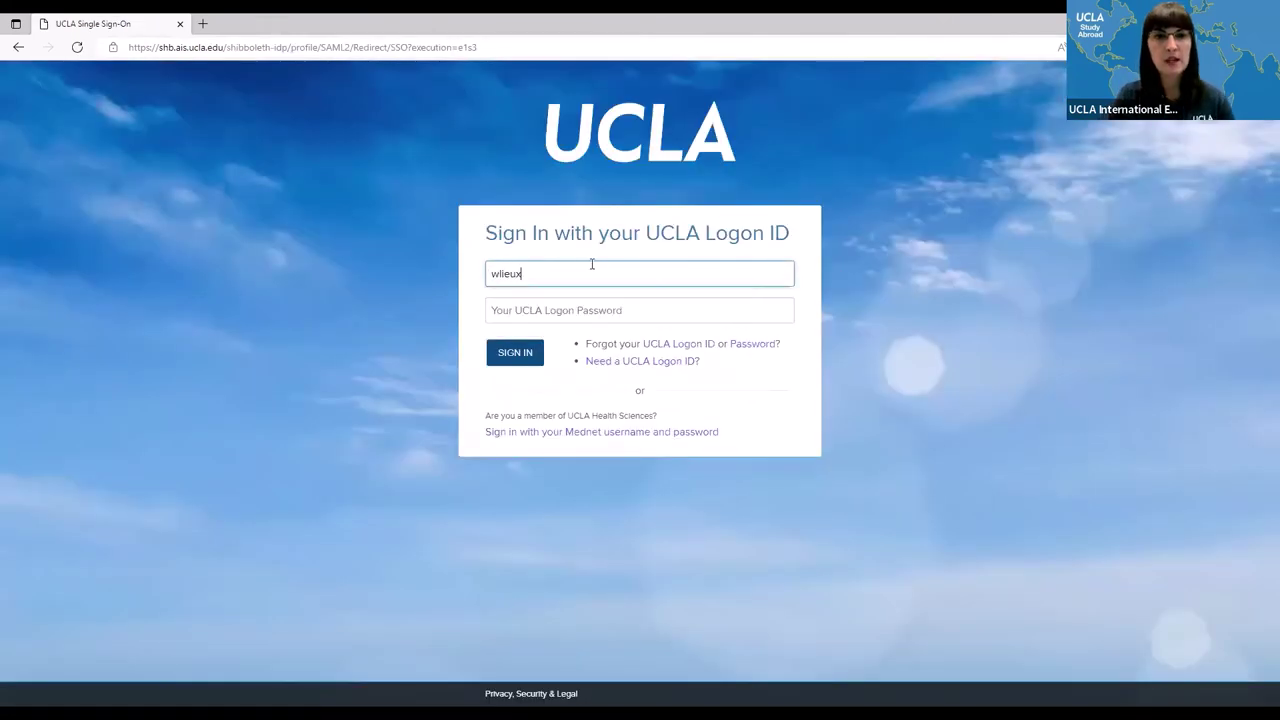
pyautogui.press('Tab')
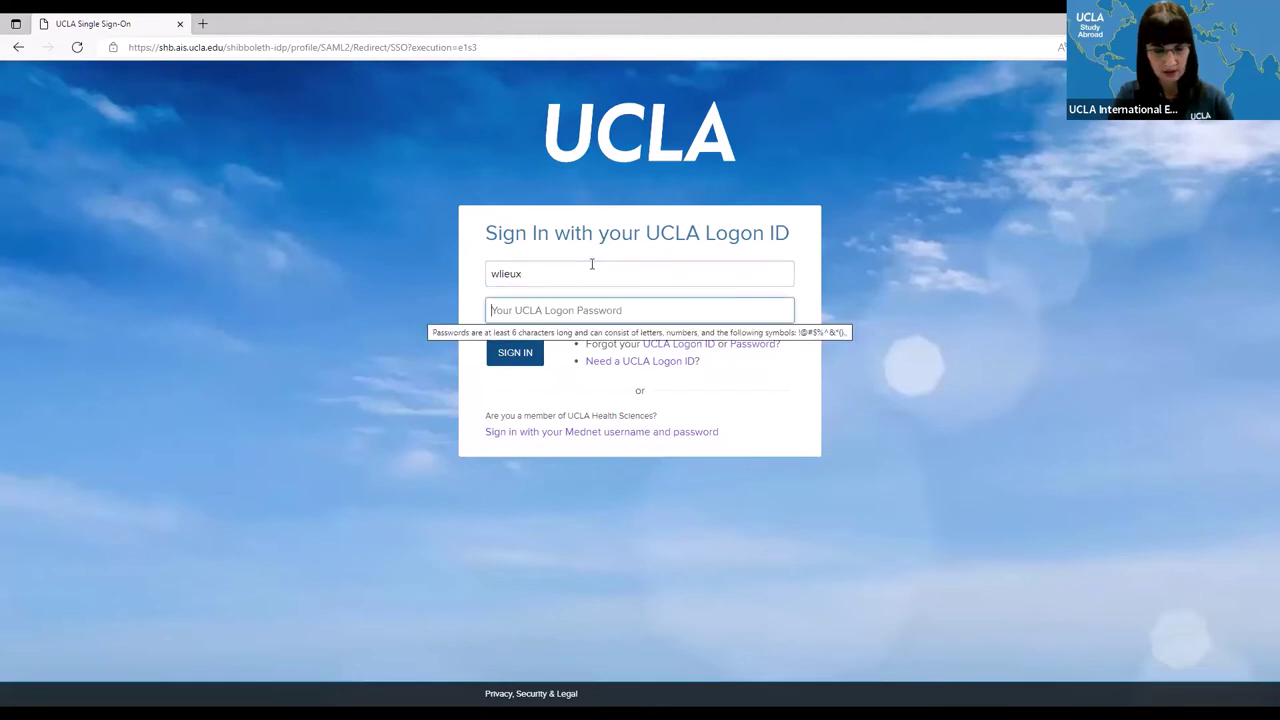
pyautogui.write('••')
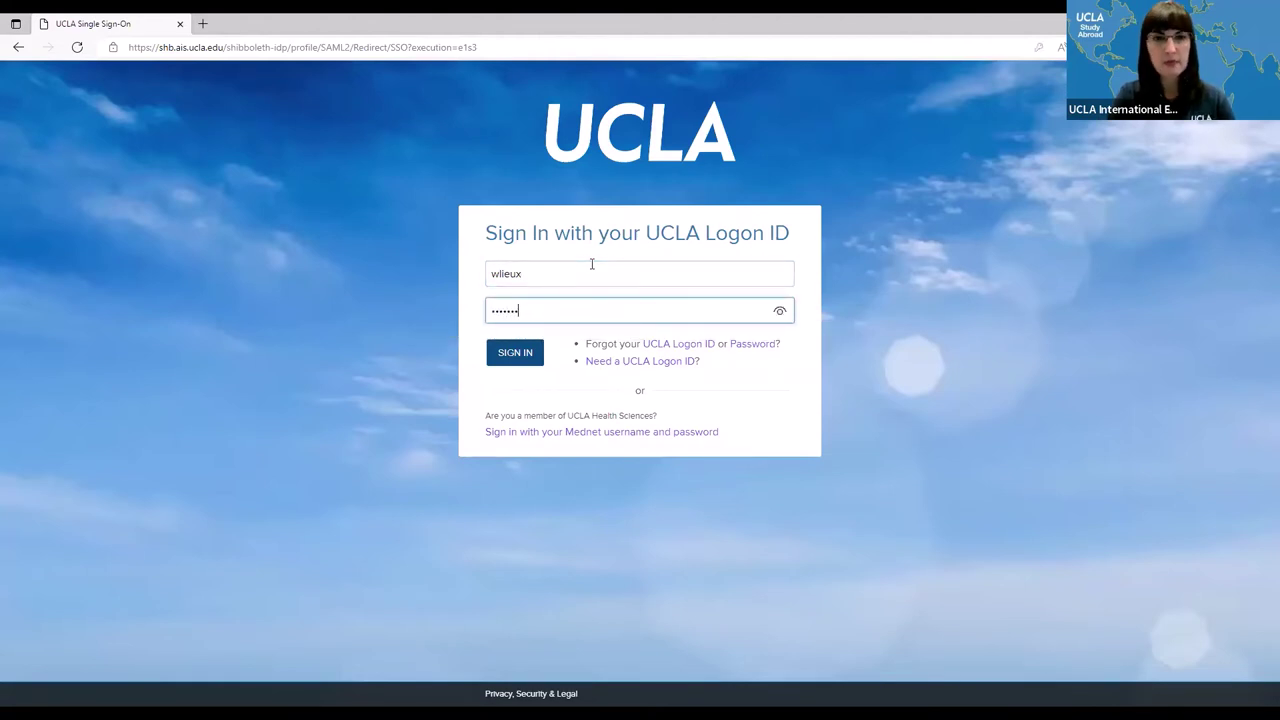
pyautogui.write('•••••')
pyautogui.press('Return')
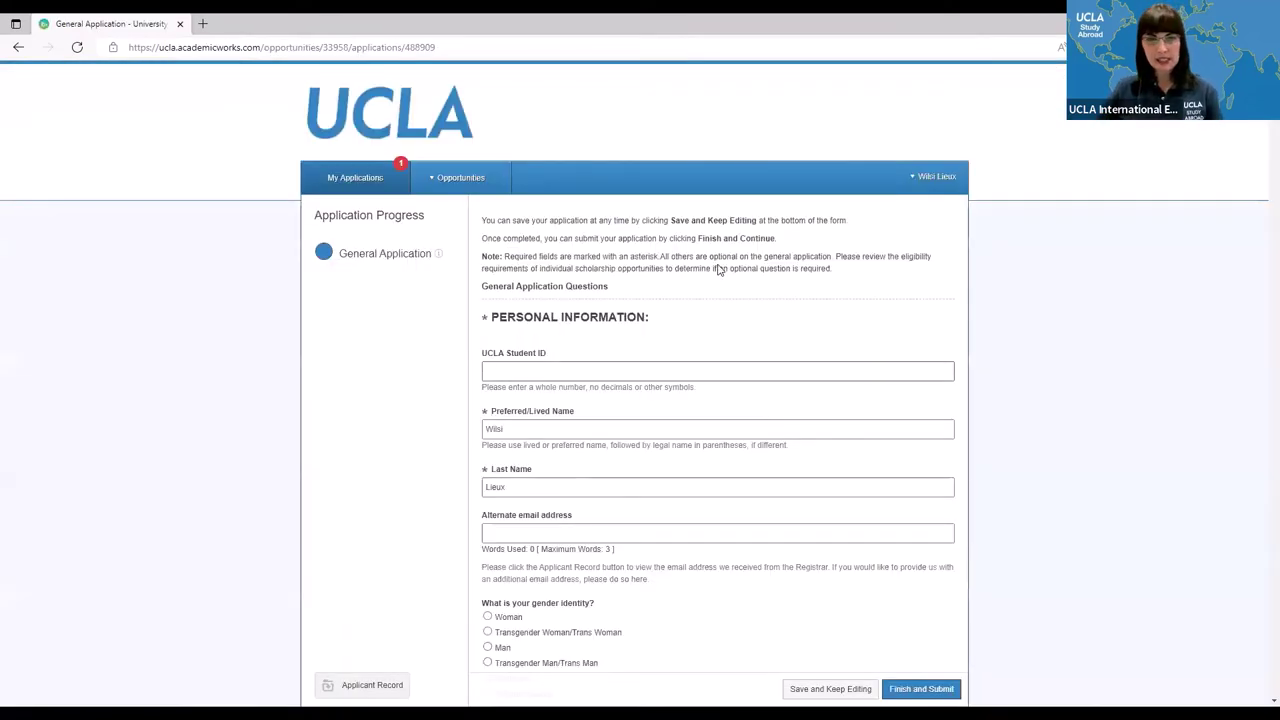
pyautogui.scroll(-4, 720, 266)
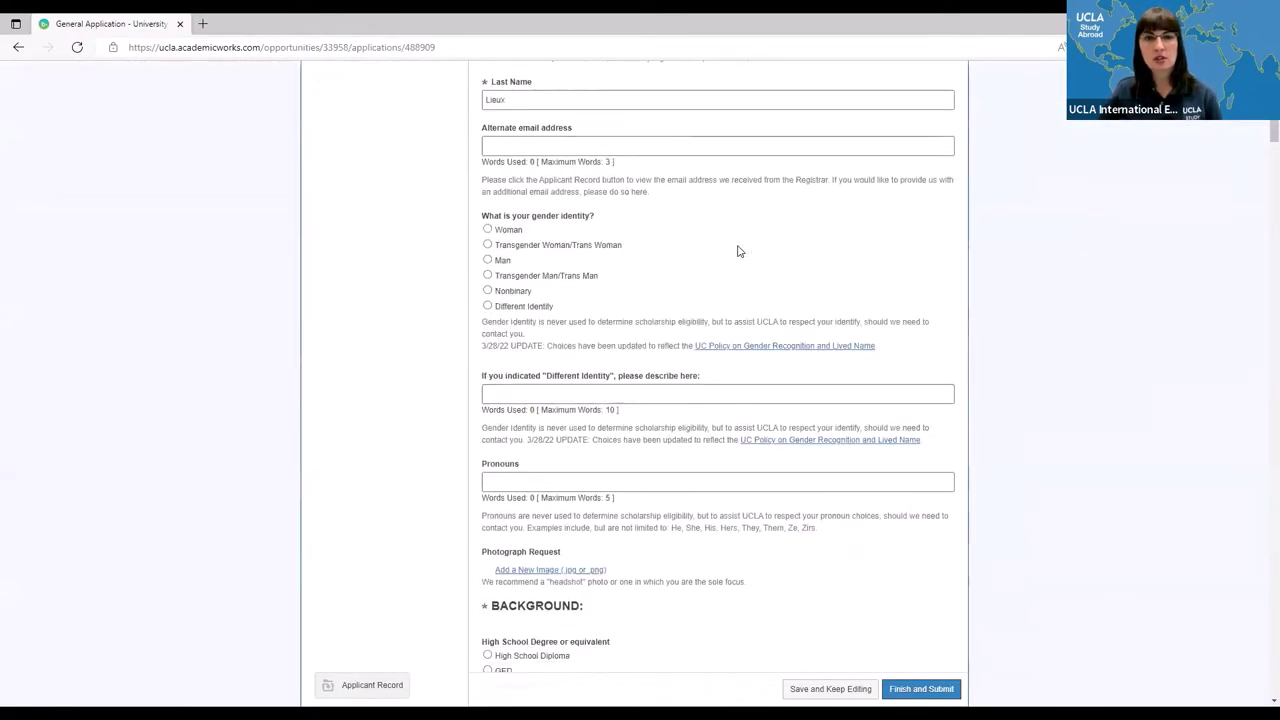
pyautogui.scroll(-6, 737, 251)
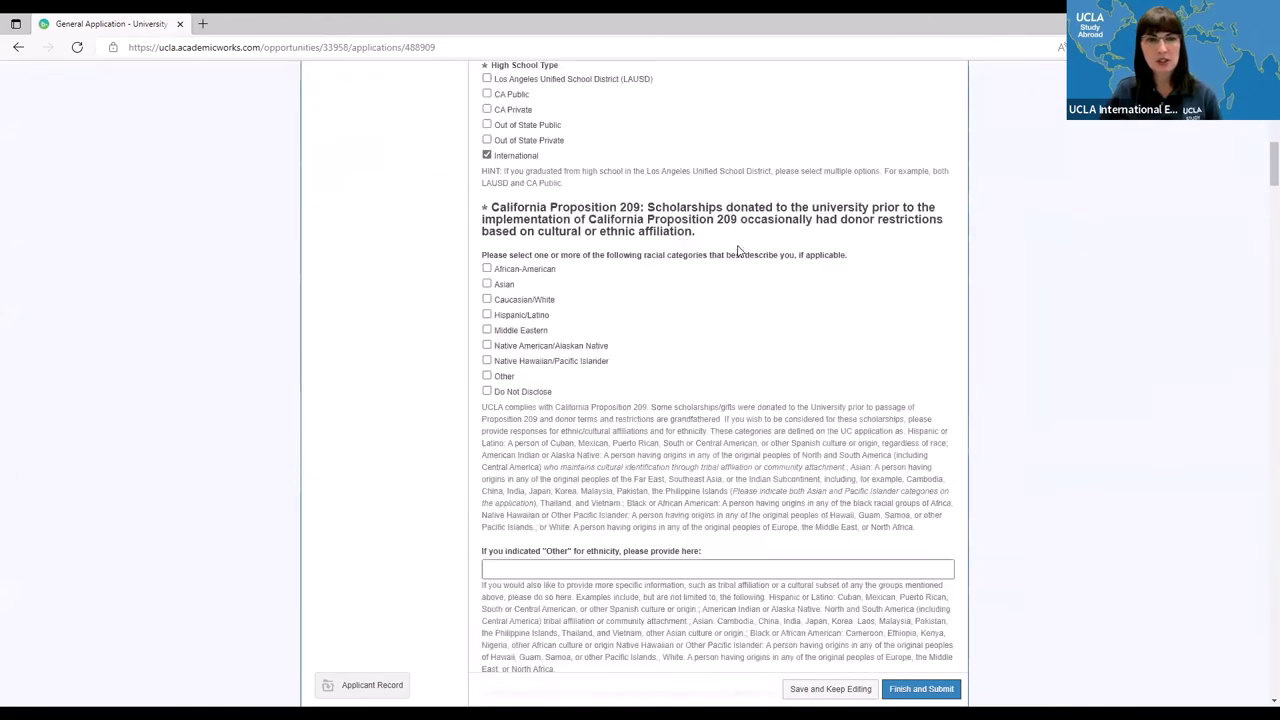
pyautogui.scroll(-15, 737, 251)
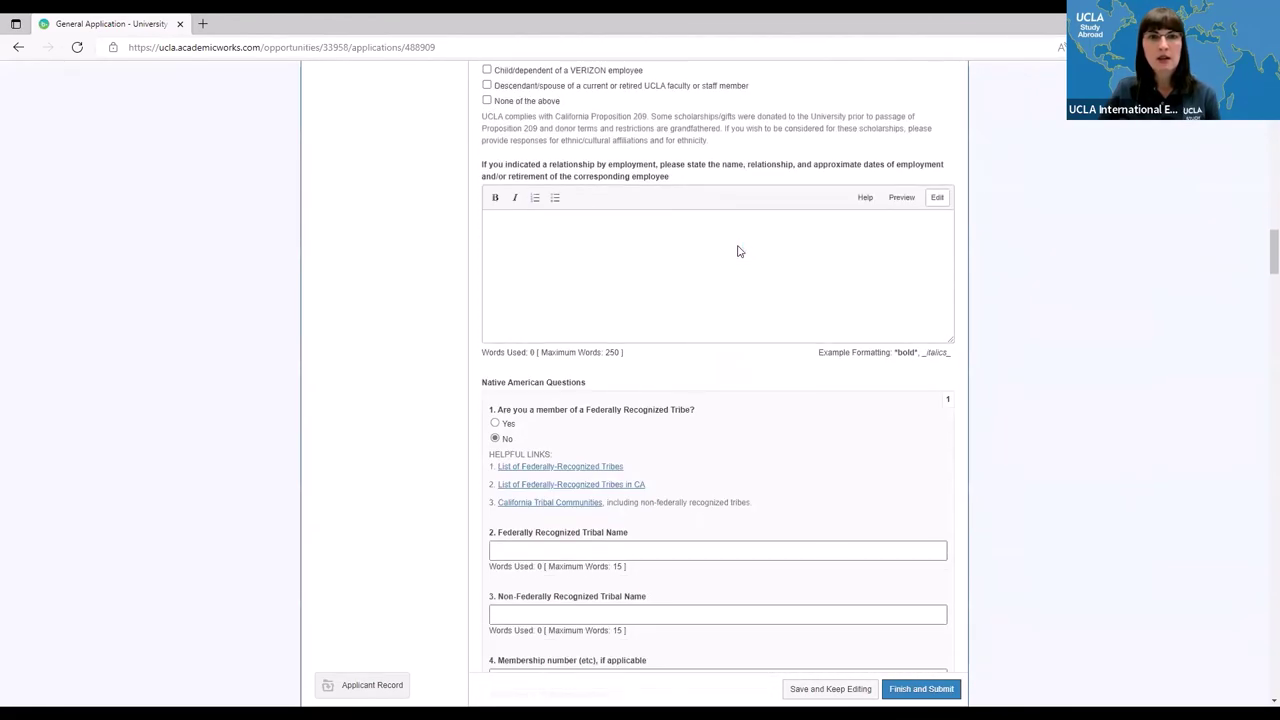
pyautogui.scroll(-7, 738, 246)
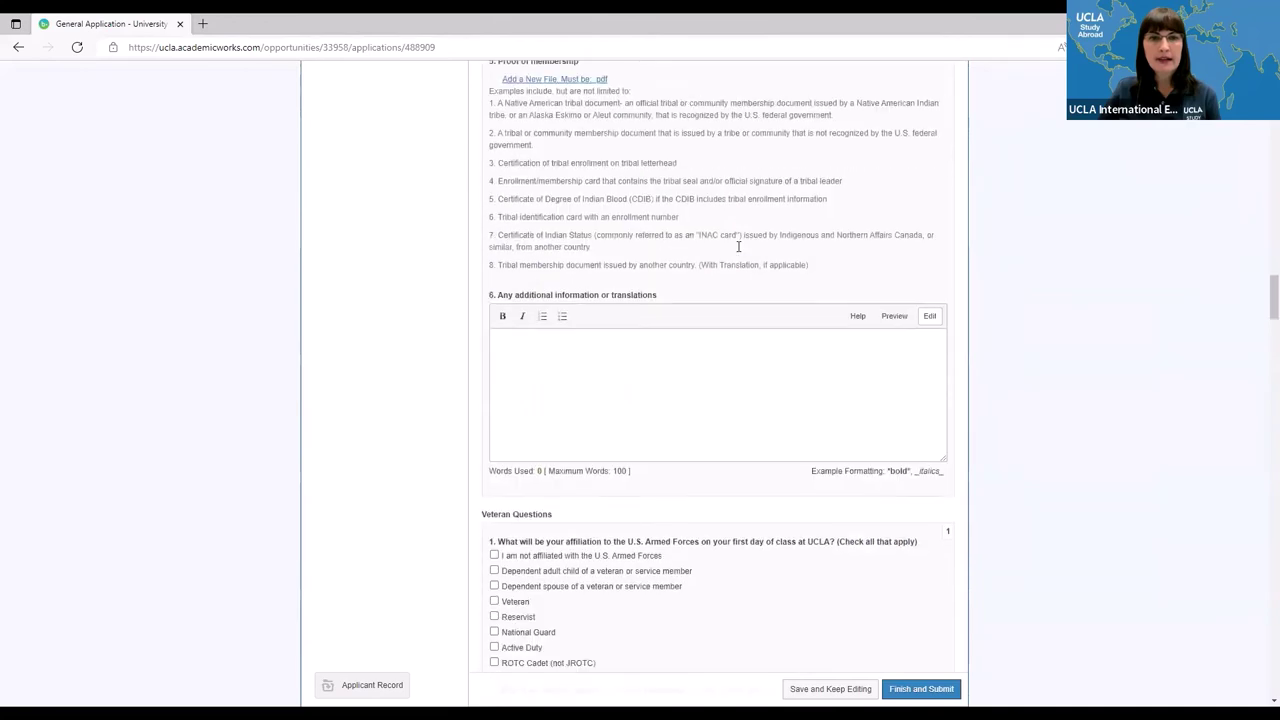
pyautogui.scroll(-10, 738, 246)
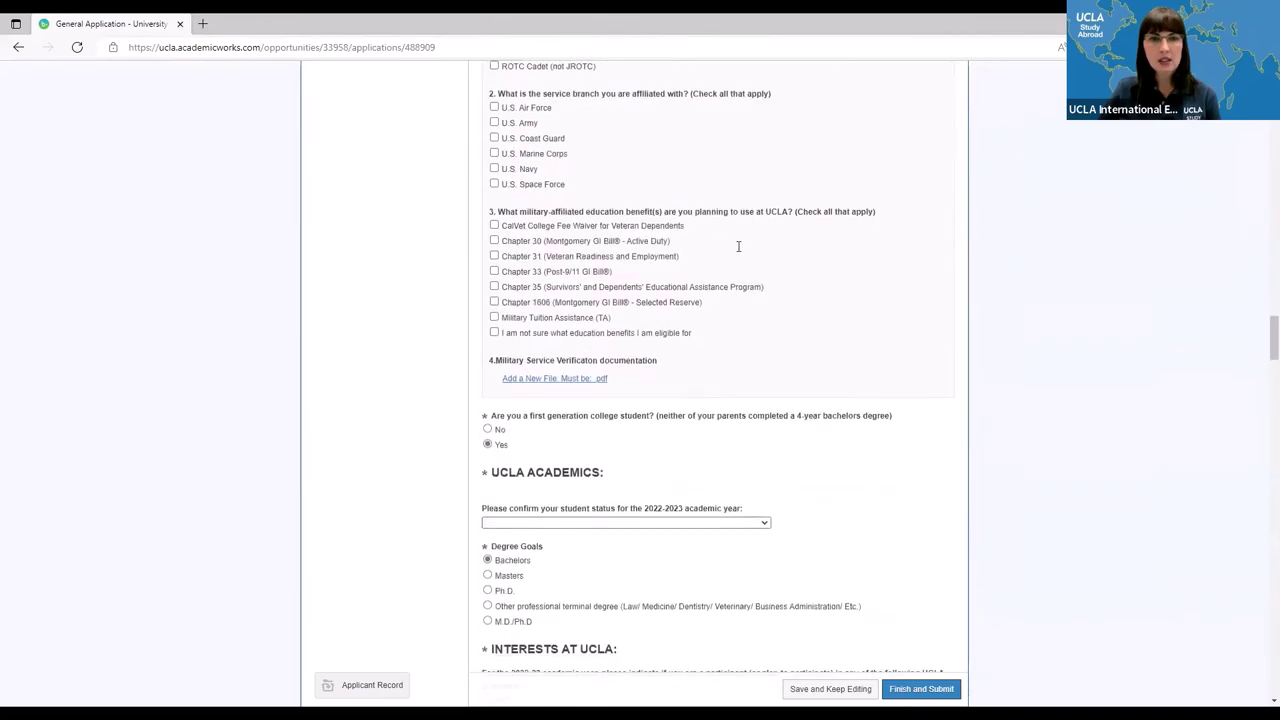
pyautogui.scroll(-15, 738, 246)
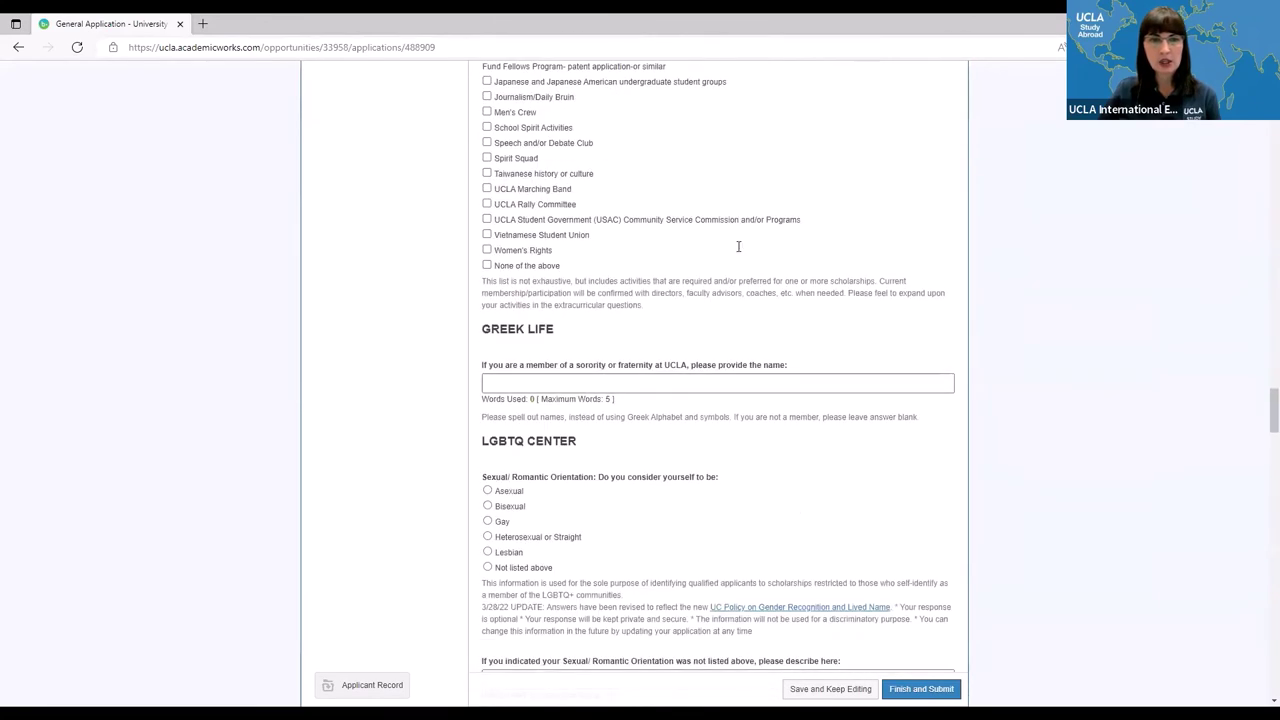
pyautogui.scroll(-10, 738, 246)
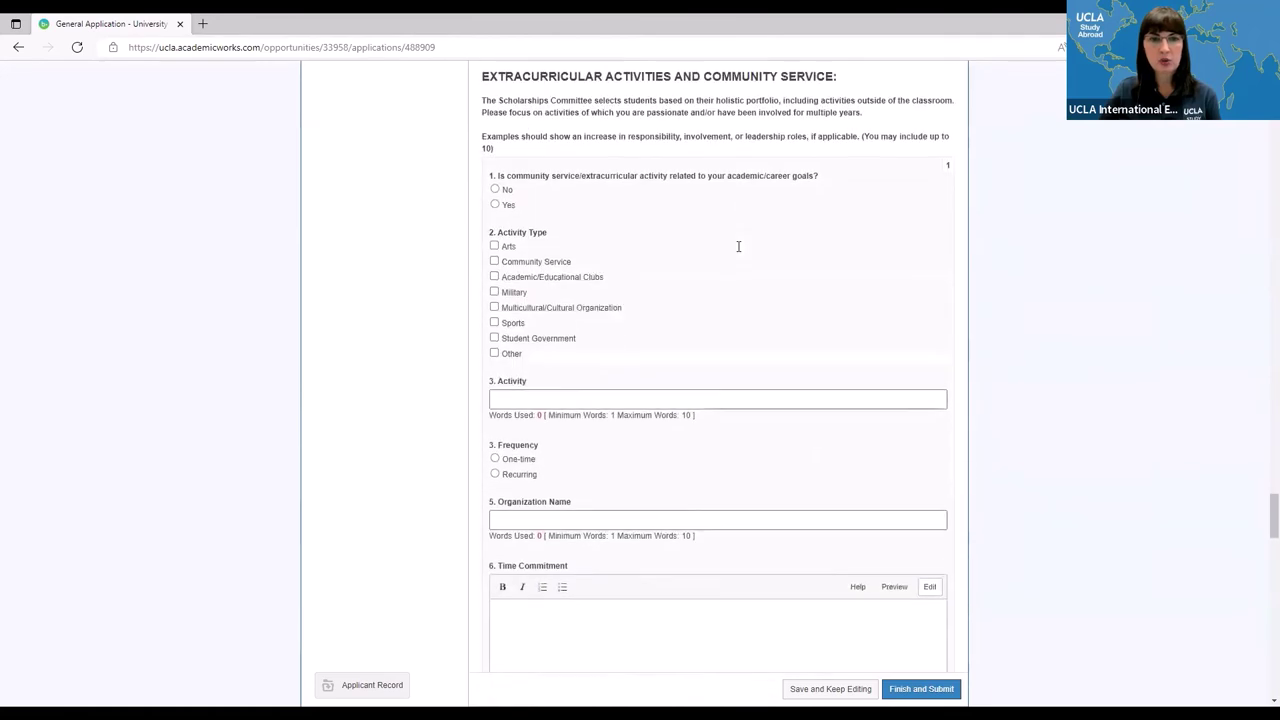
pyautogui.scroll(-3, 738, 251)
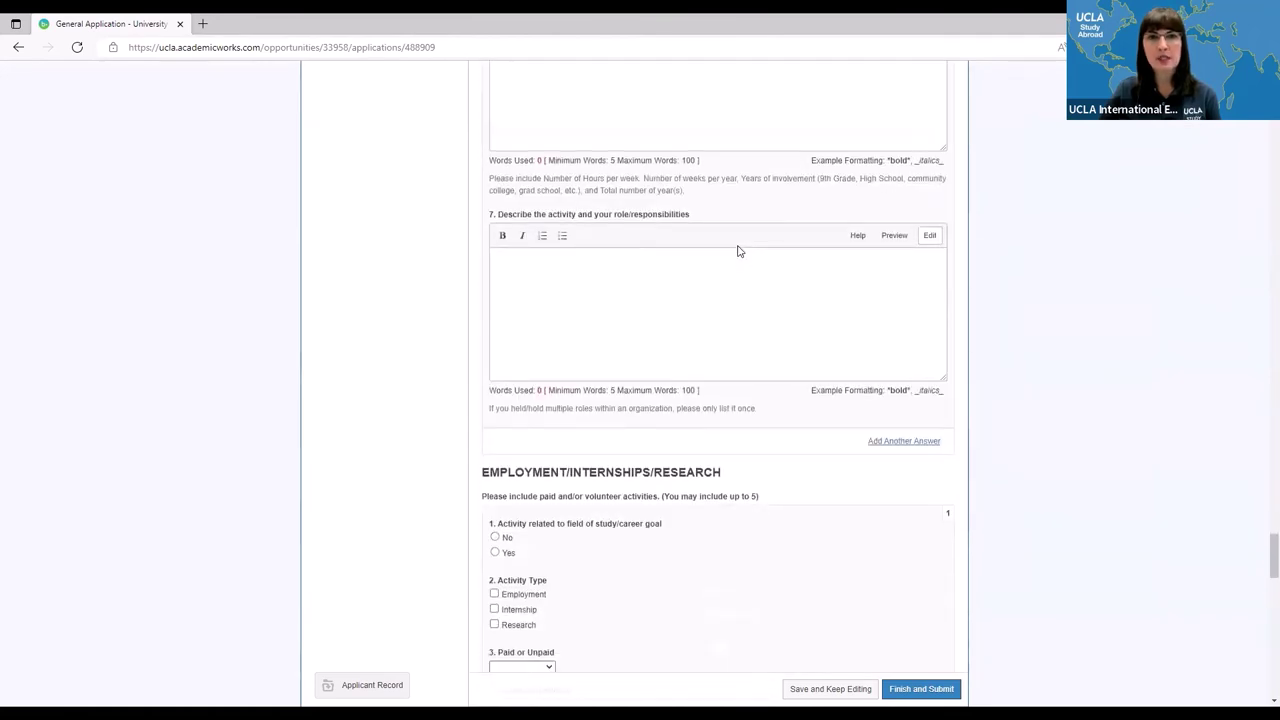
pyautogui.scroll(-3, 738, 251)
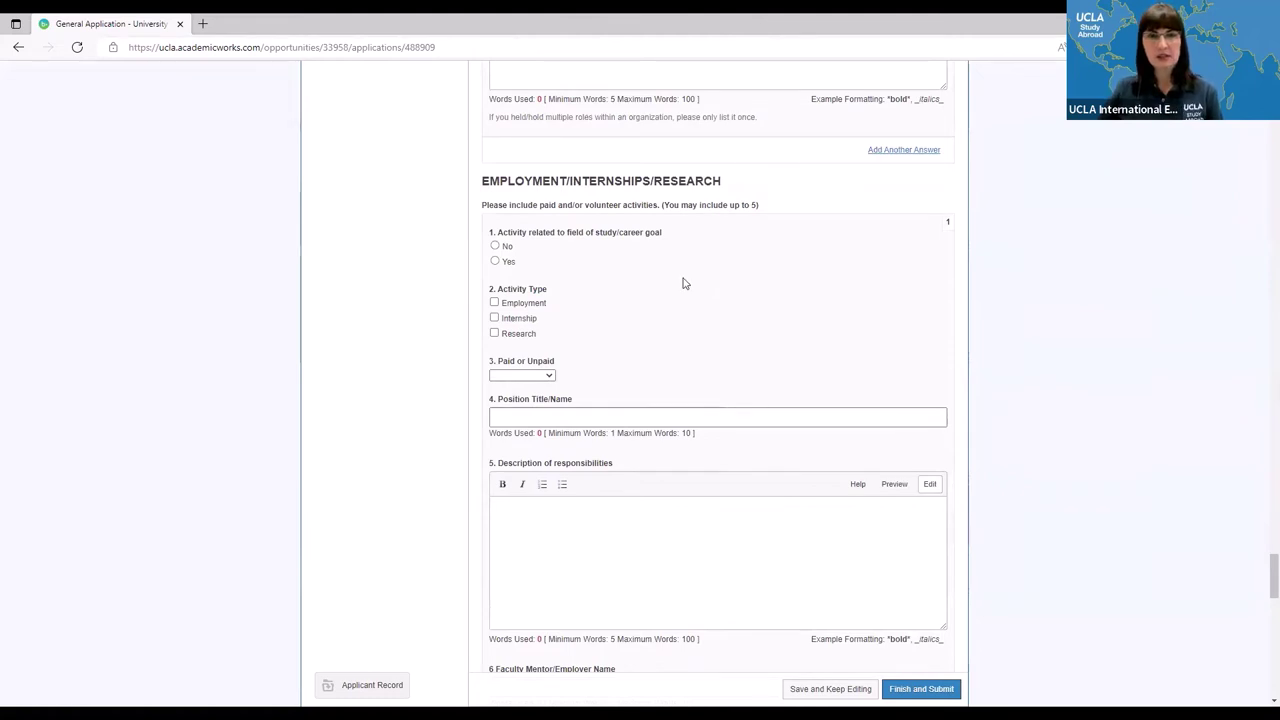
pyautogui.scroll(-3, 683, 284)
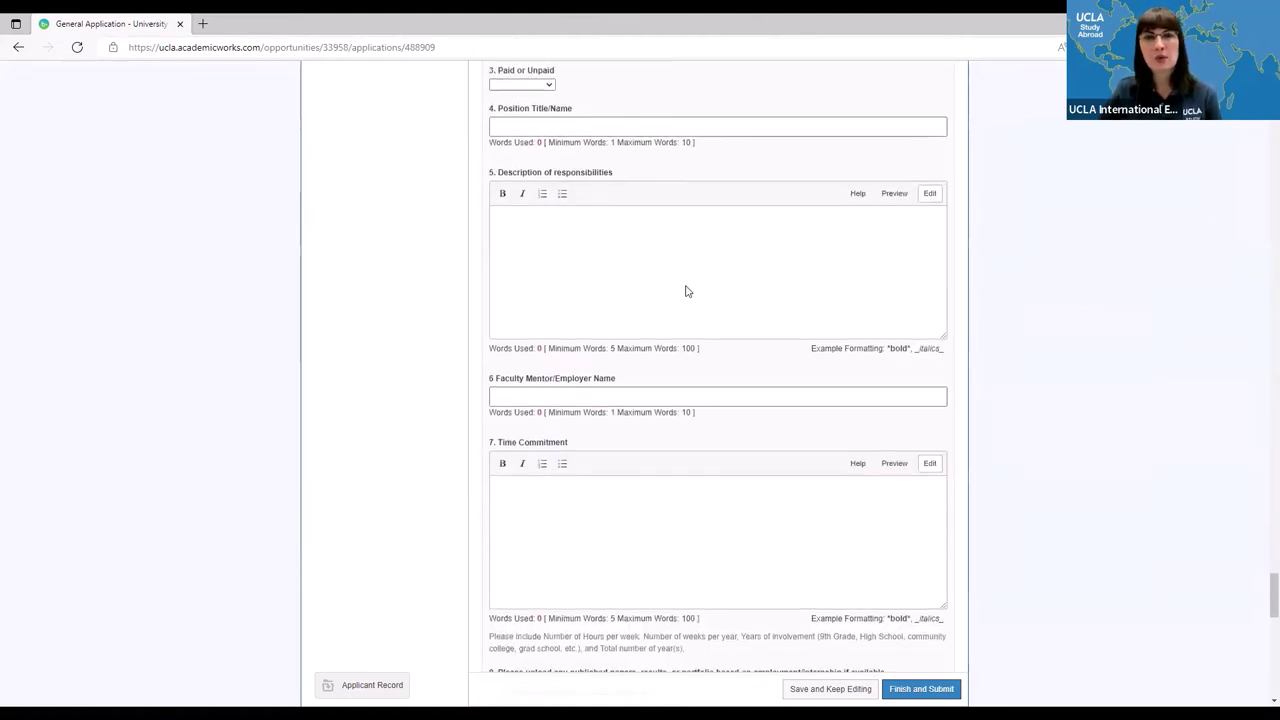
pyautogui.scroll(5, 685, 285)
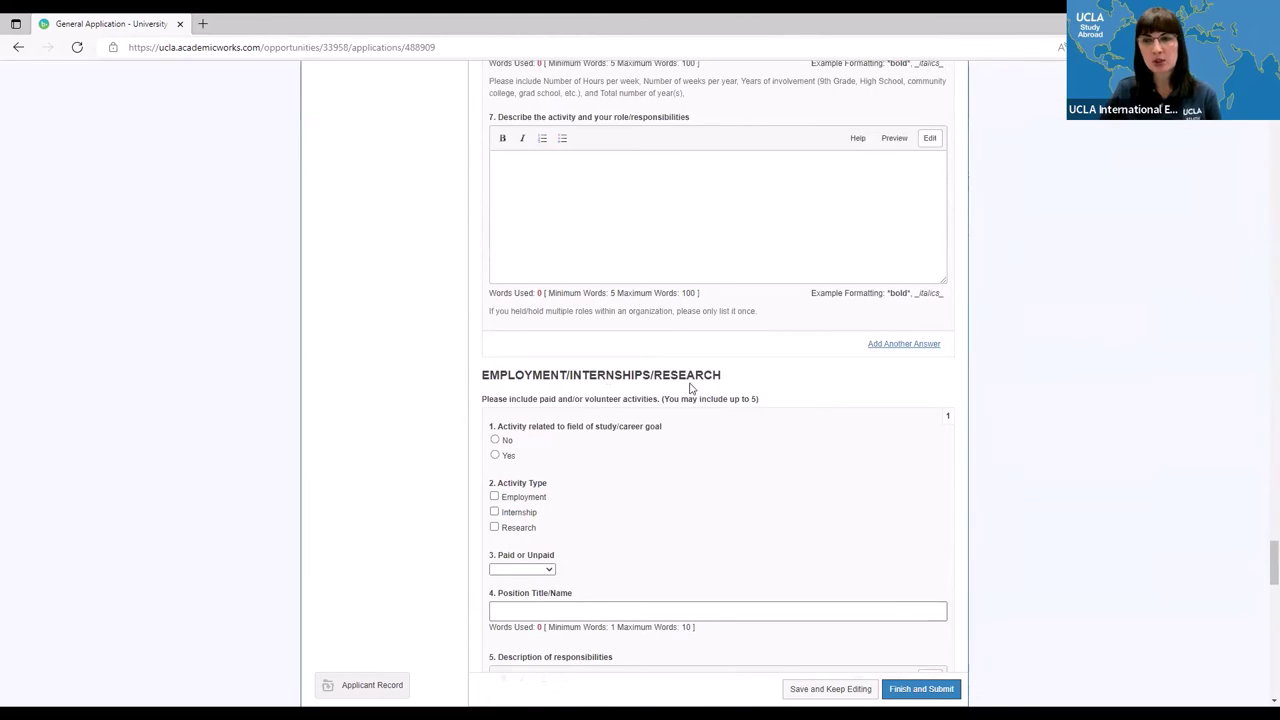
pyautogui.scroll(-3, 655, 390)
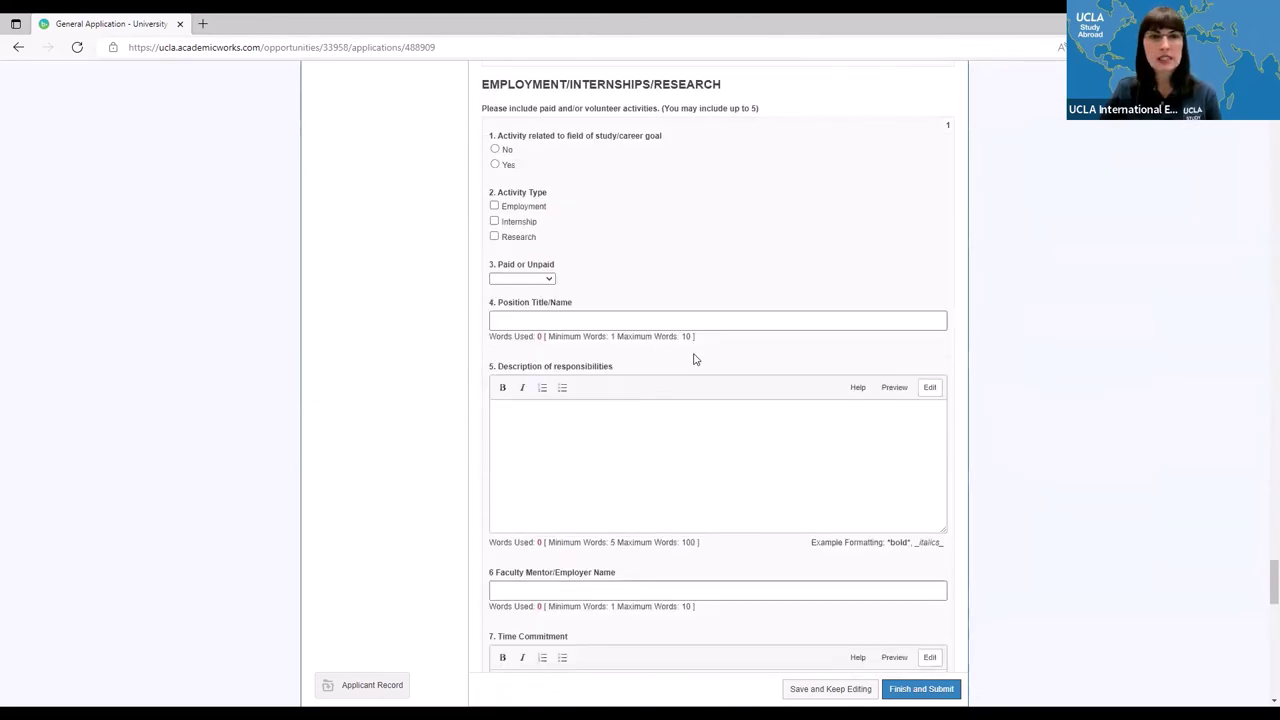
pyautogui.scroll(-5, 695, 359)
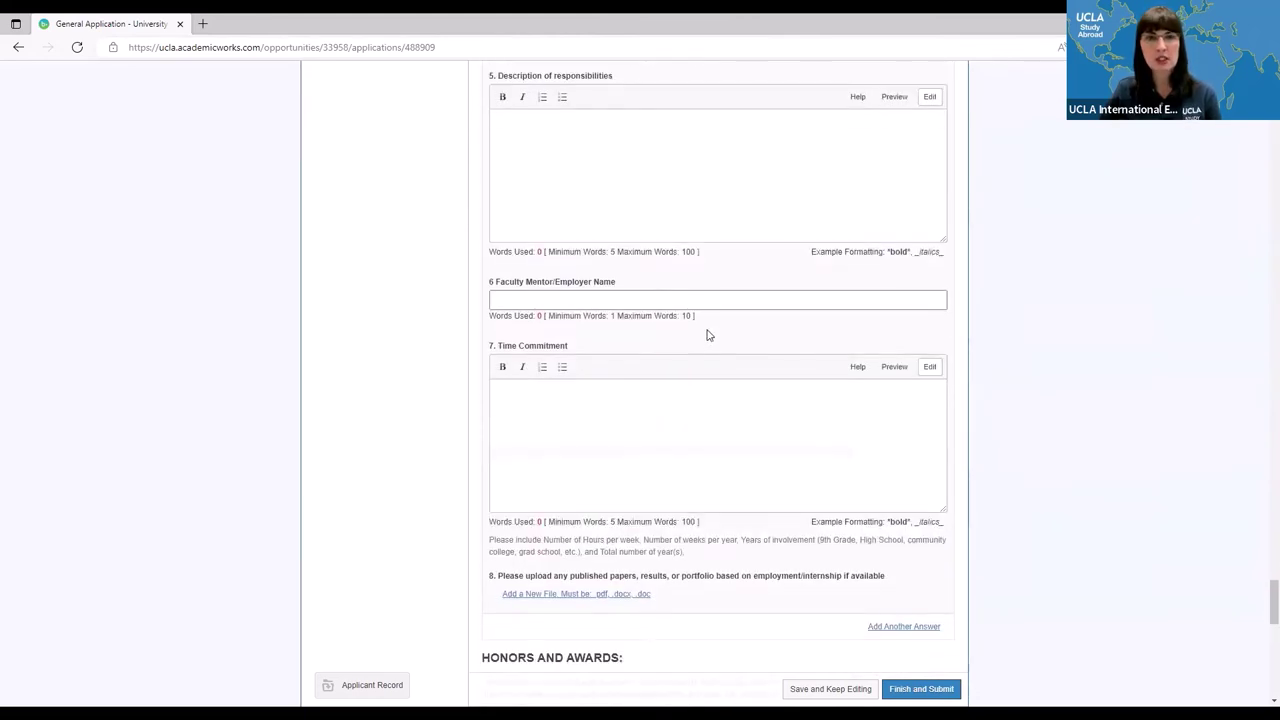
pyautogui.scroll(-1, 708, 335)
pyautogui.scroll(-8, 706, 335)
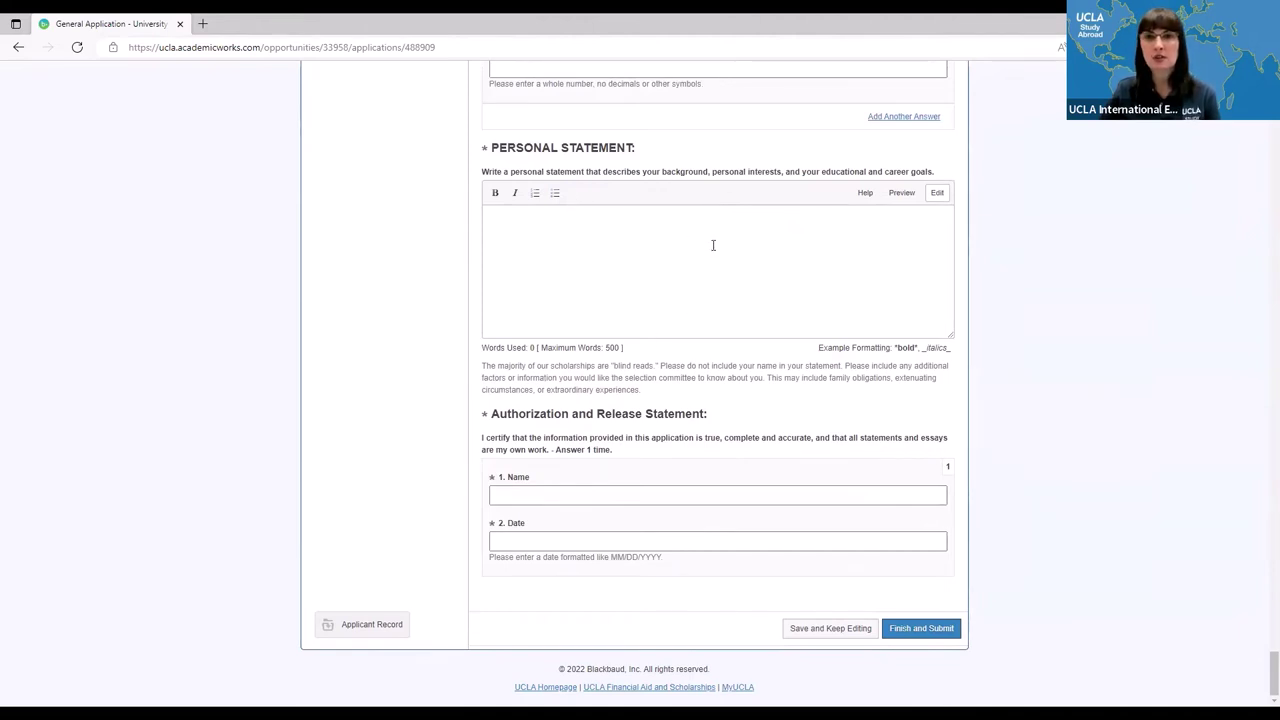
pyautogui.scroll(10, 792, 418)
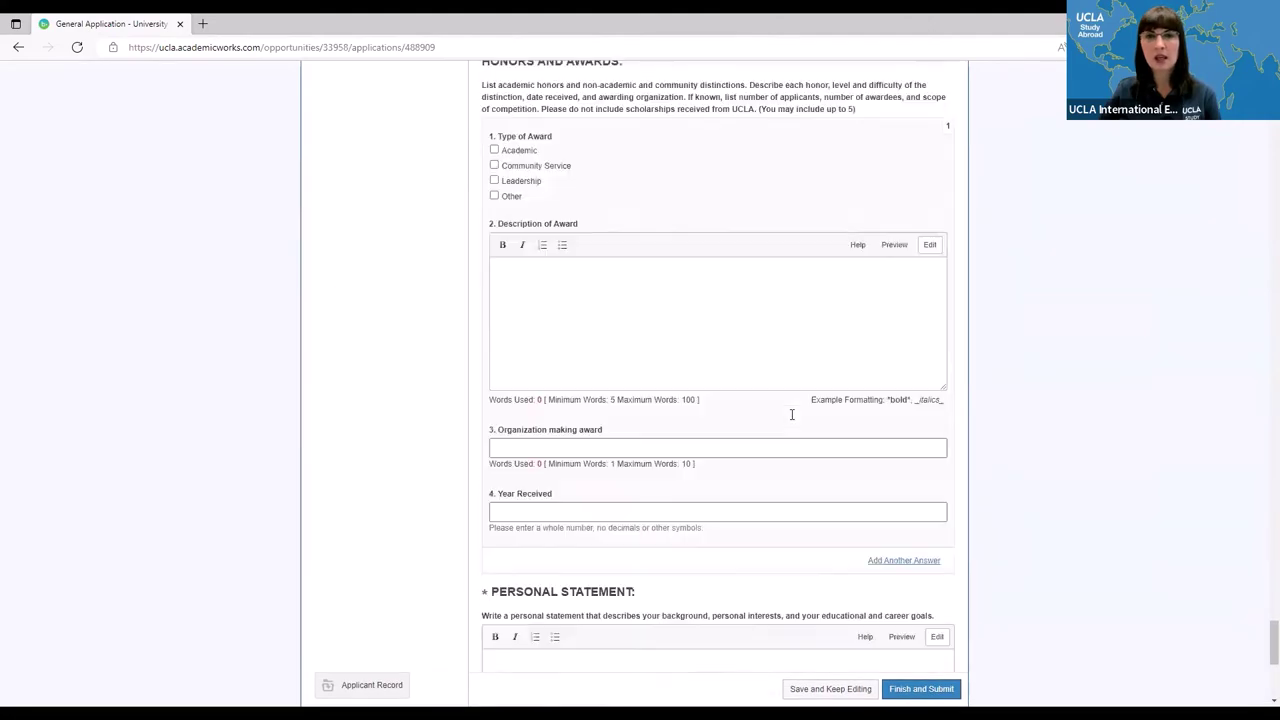
pyautogui.scroll(15, 792, 419)
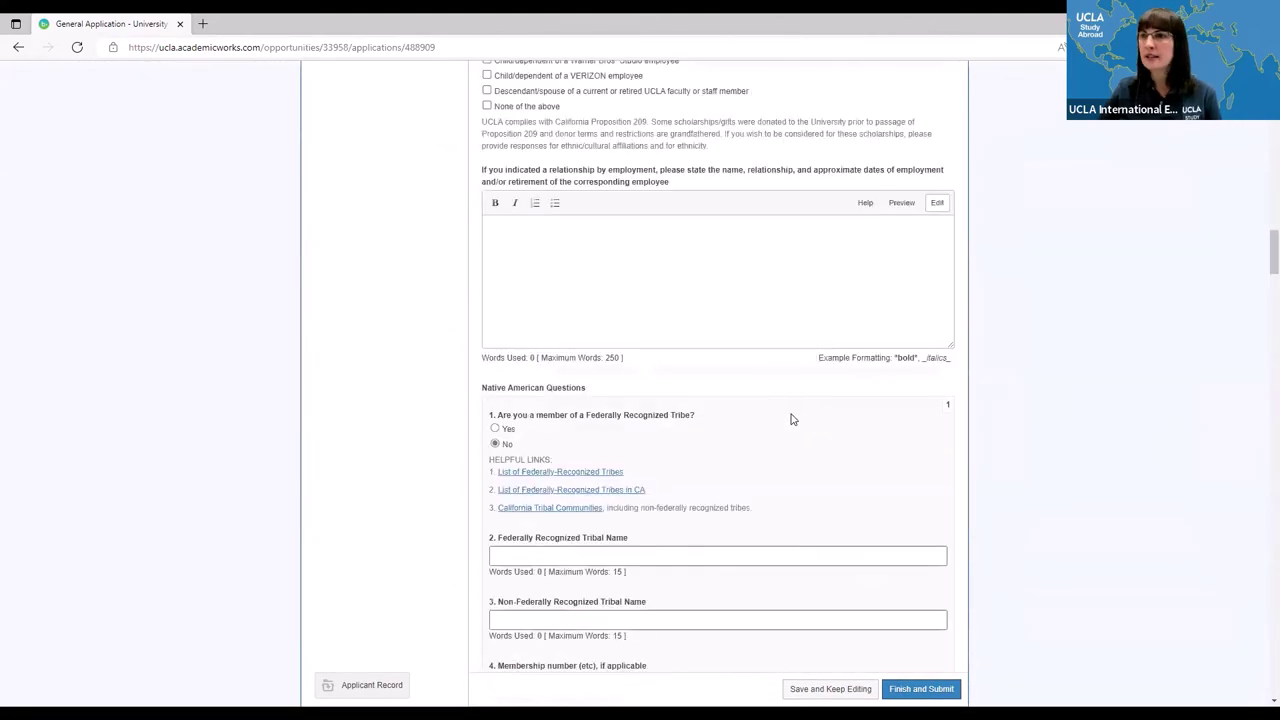
pyautogui.scroll(5, 792, 419)
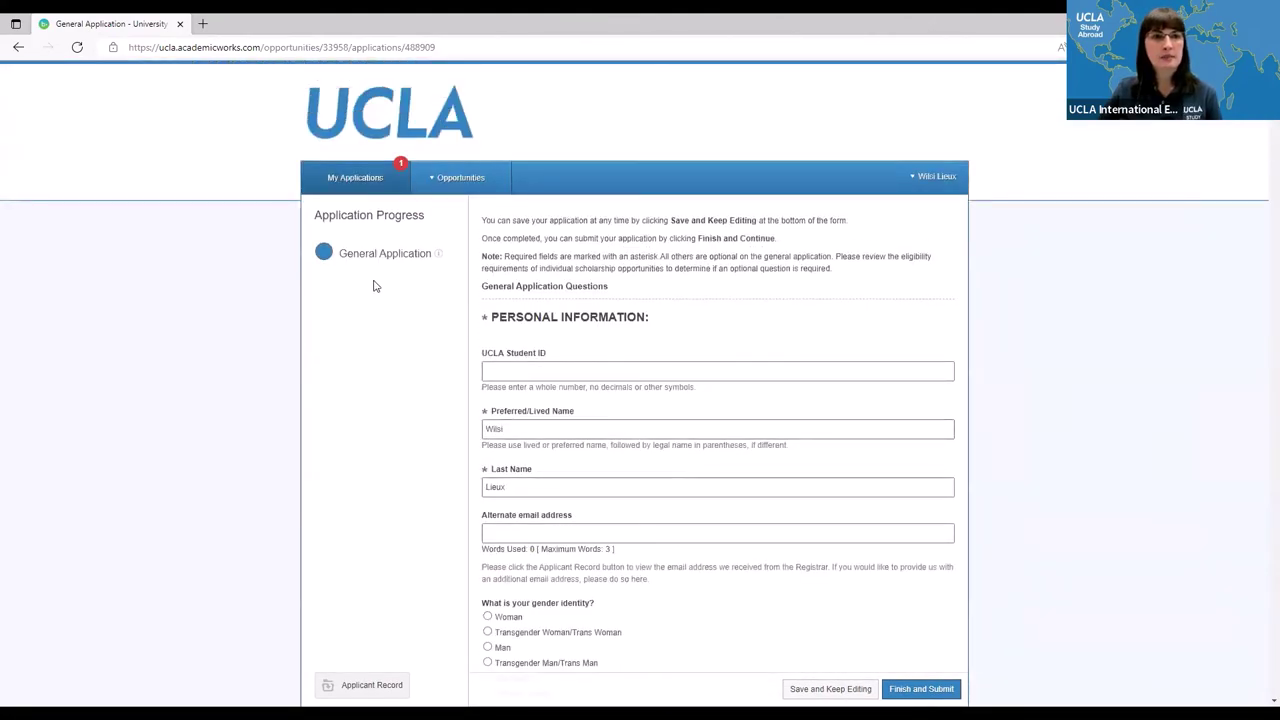
# - Go to My Applications and open the Recommended Opportunities list of four scholarships
pyautogui.click(355, 182)
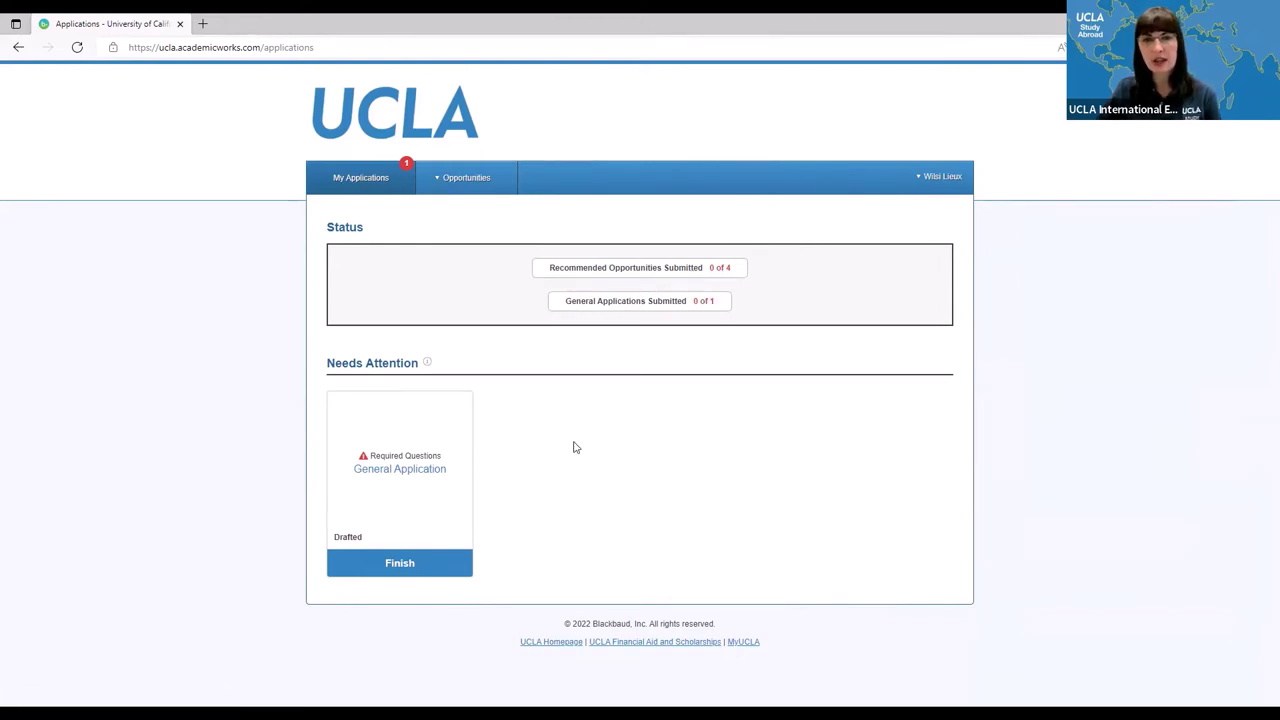
pyautogui.click(637, 272)
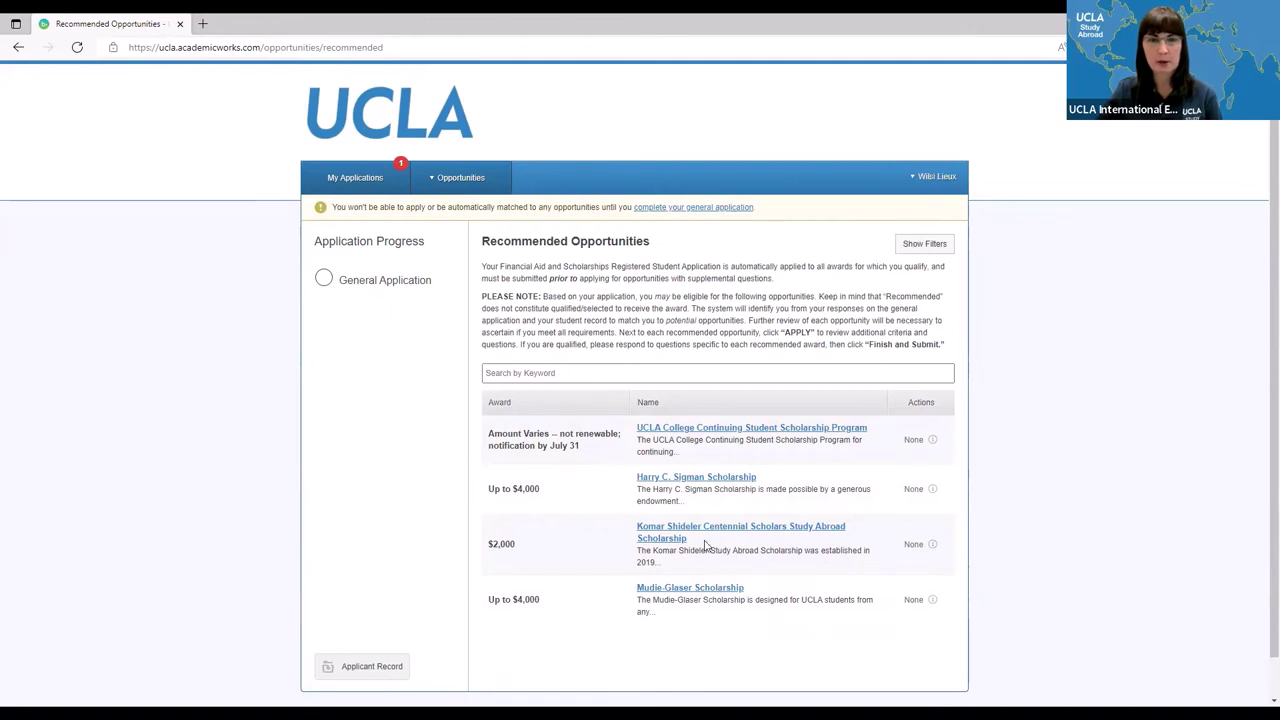
# - View the Komar Shideler scholarship's six supplemental questions, then show the Helpful Tips slide
pyautogui.click(663, 534)
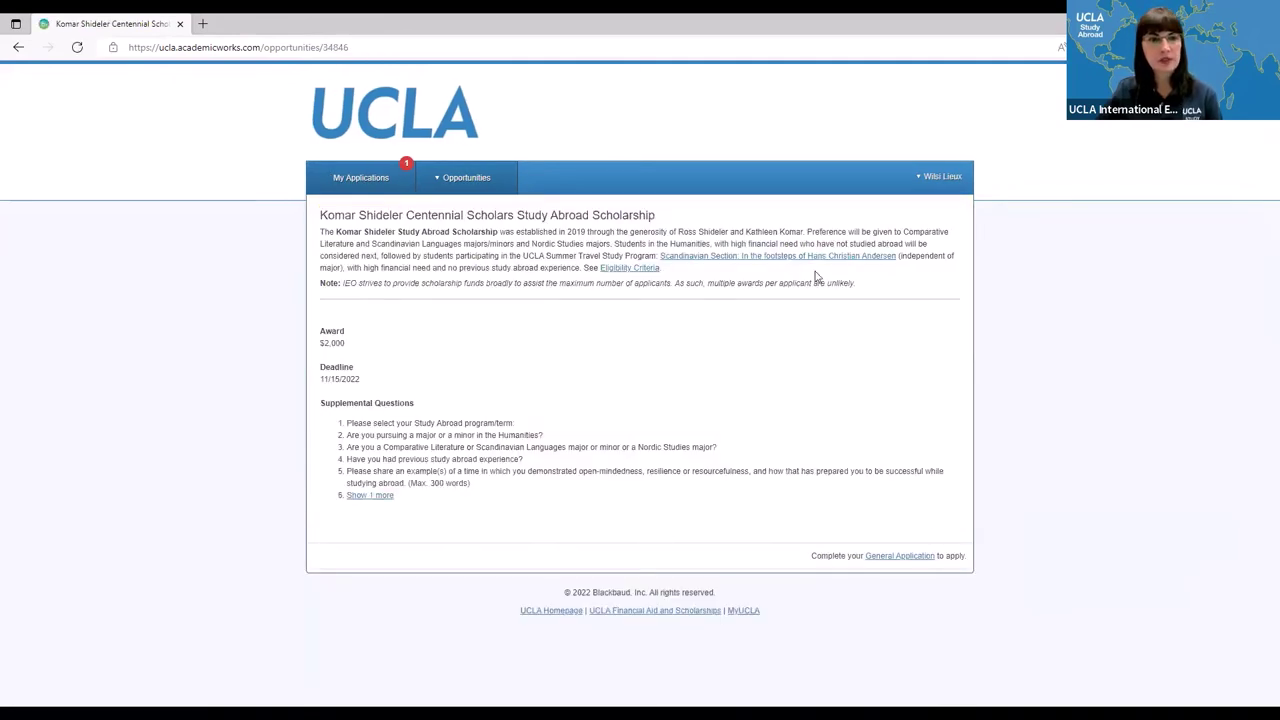
pyautogui.click(368, 495)
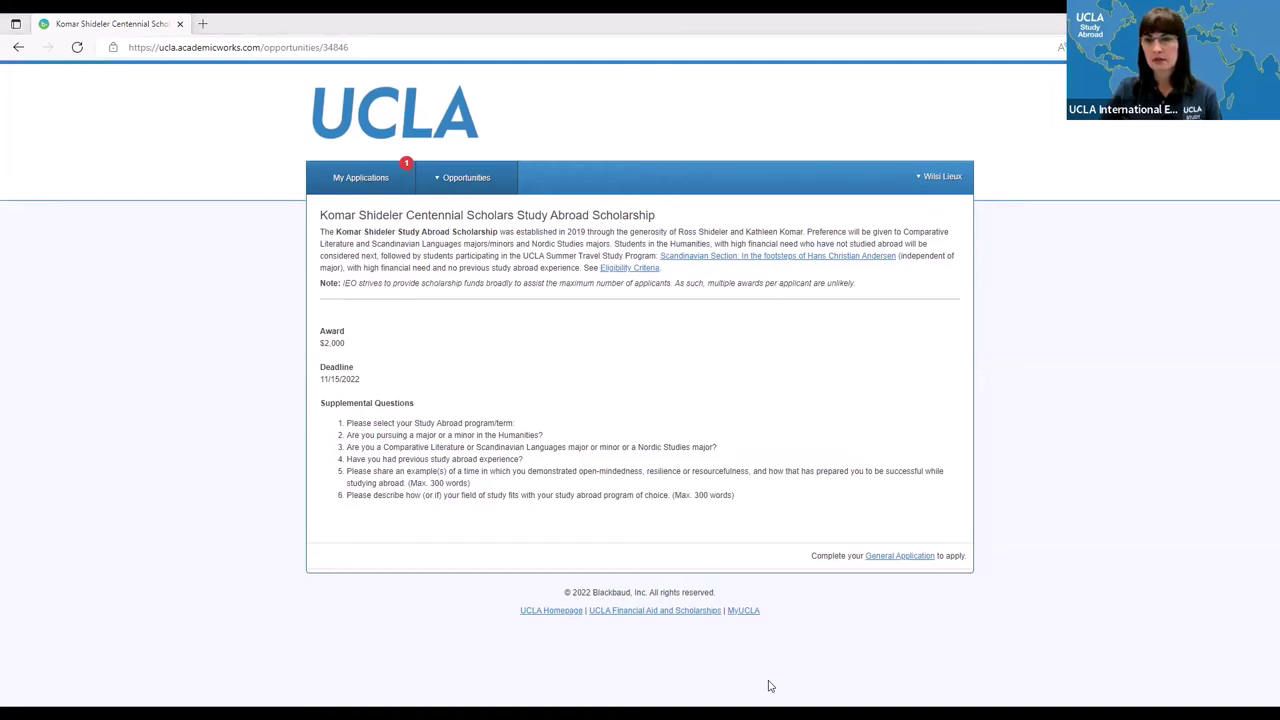
pyautogui.hotkey('alt', 'Tab')
pyautogui.click(1130, 432)
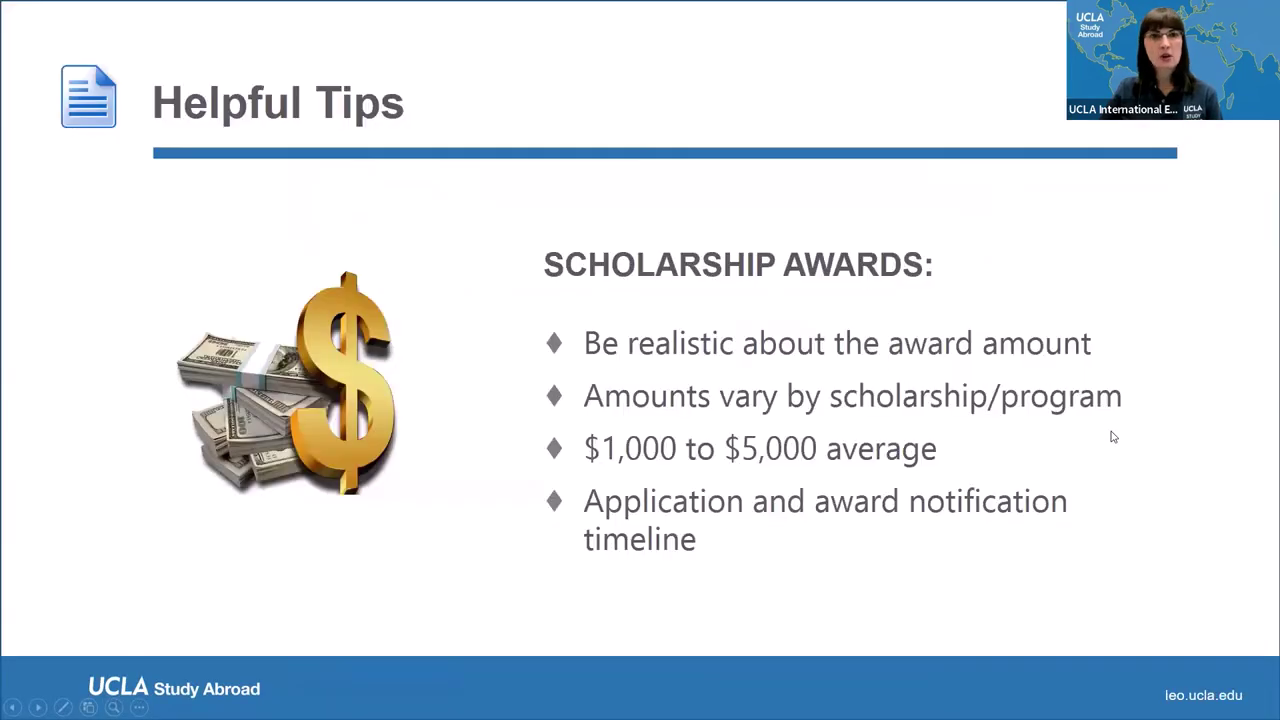